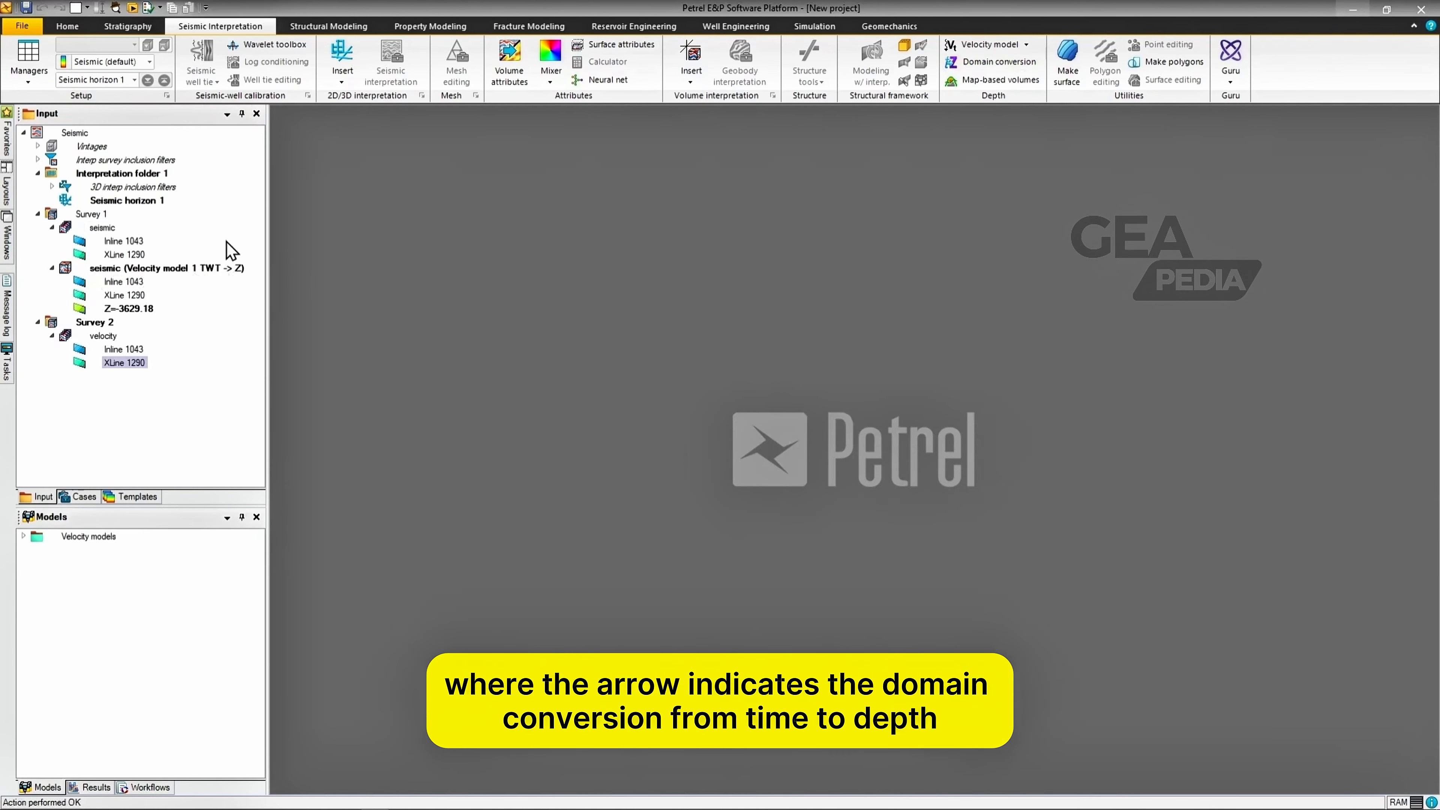
Step: Create a new 3D window and set its domain to TWT
click(77, 8)
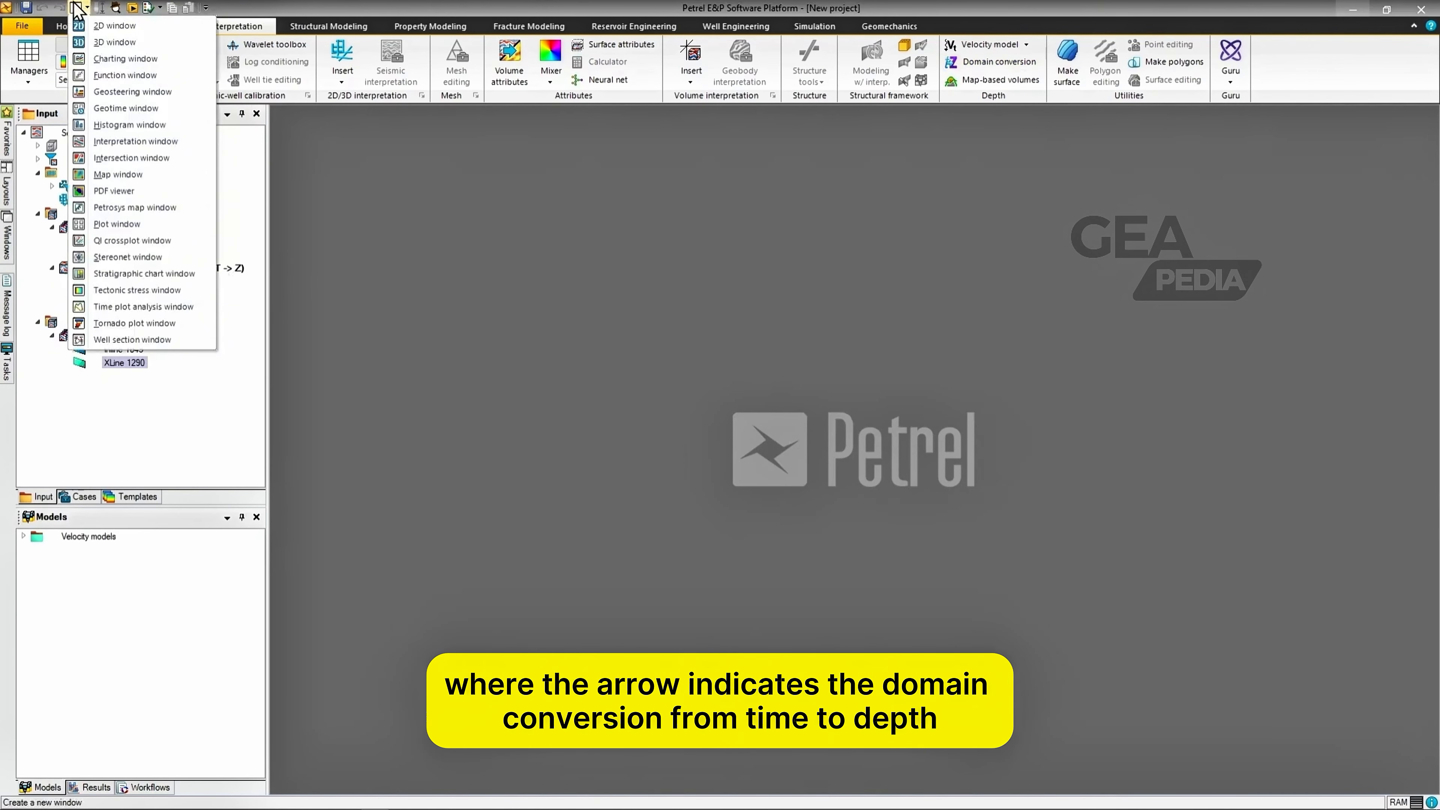
click(112, 43)
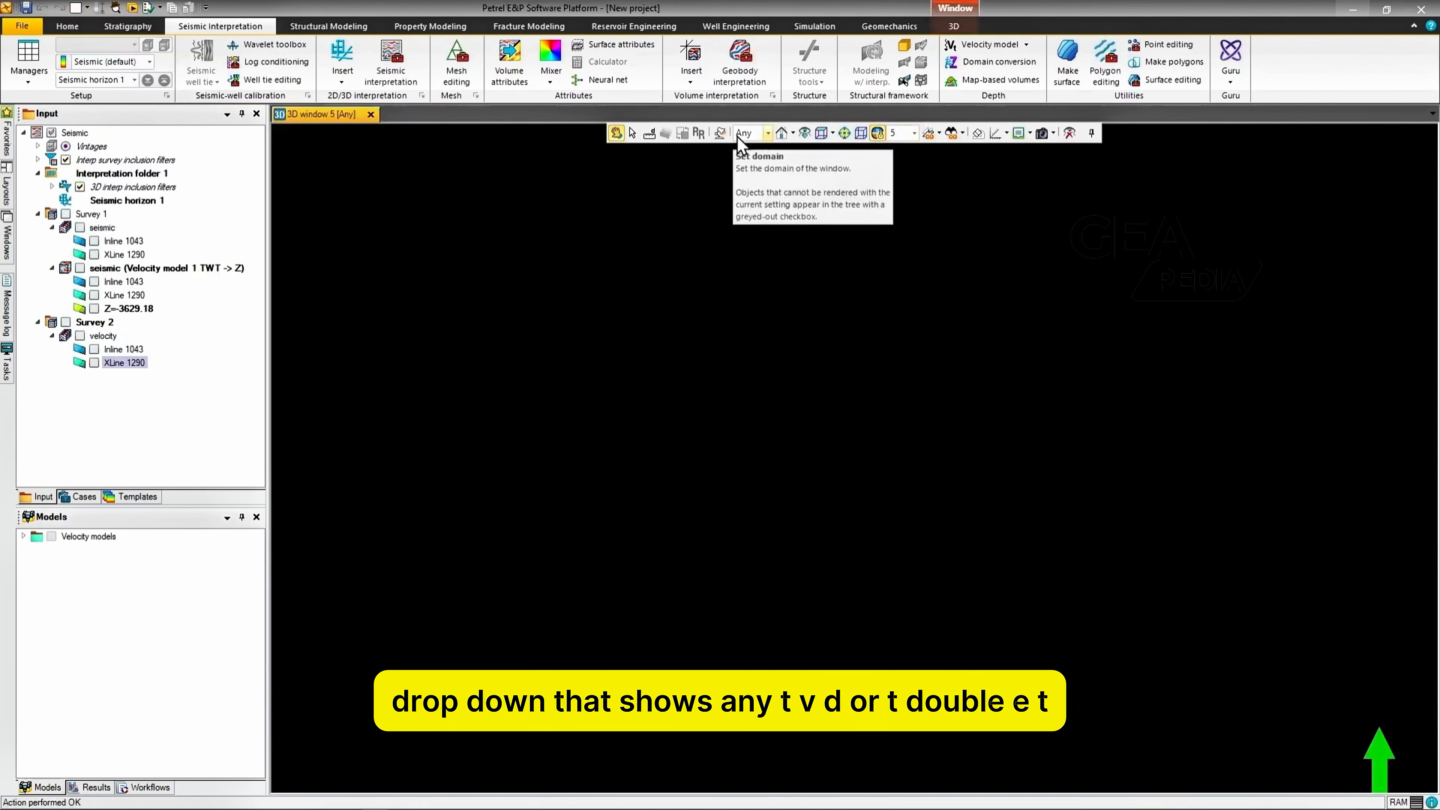
click(757, 136)
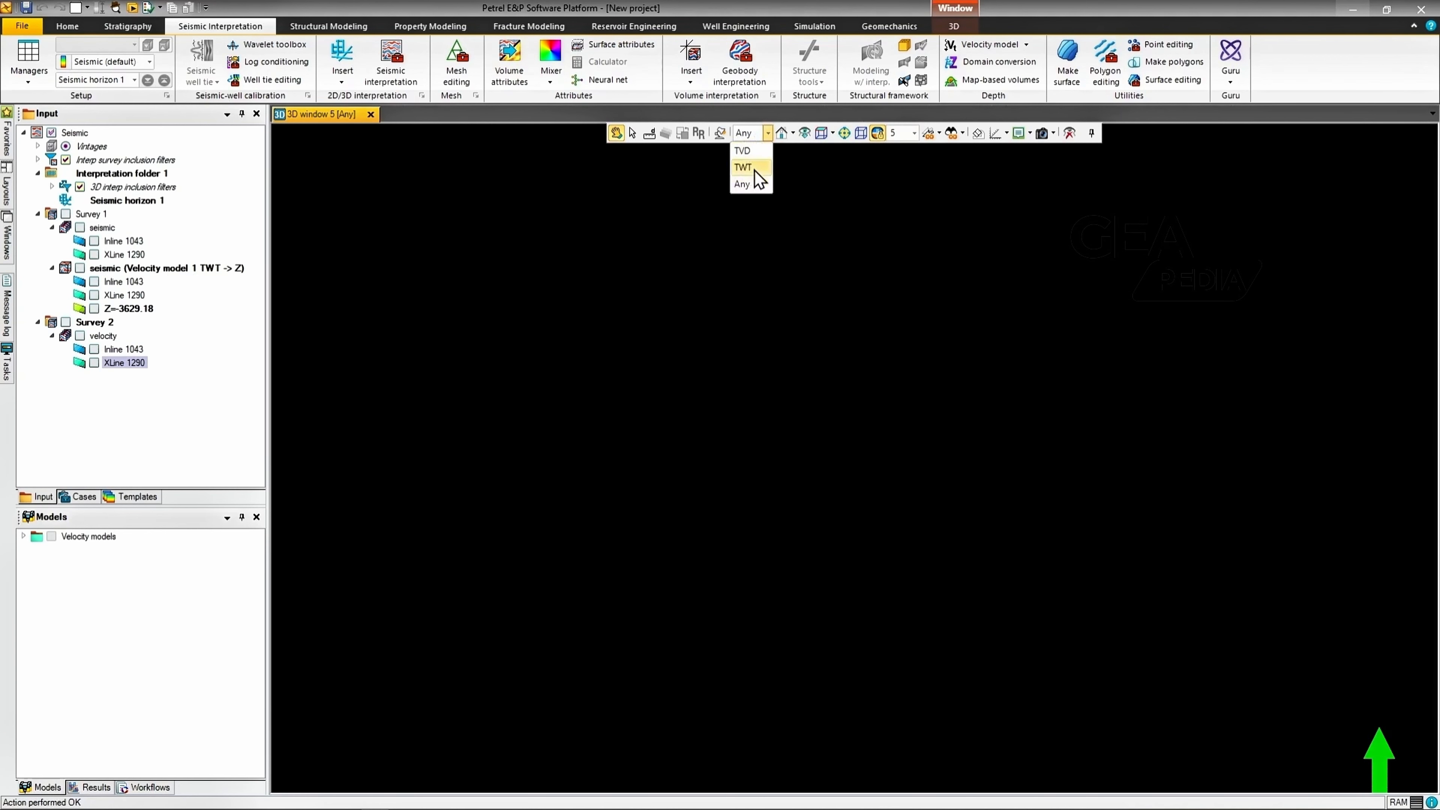
click(753, 167)
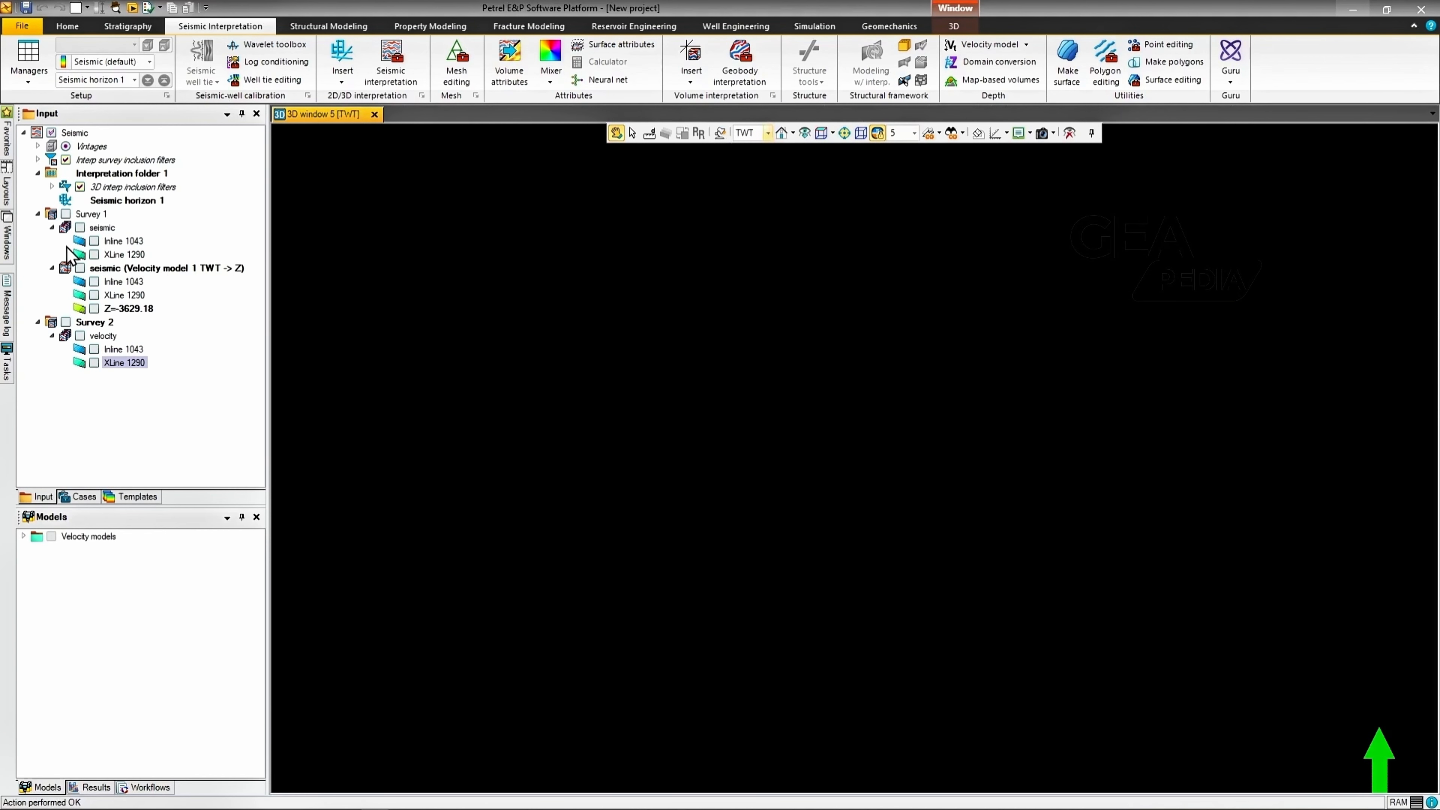
Step: Display Inline 1043 and XLine 1290 of the original seismic volume, view them from the east and inspect both sides
click(95, 240)
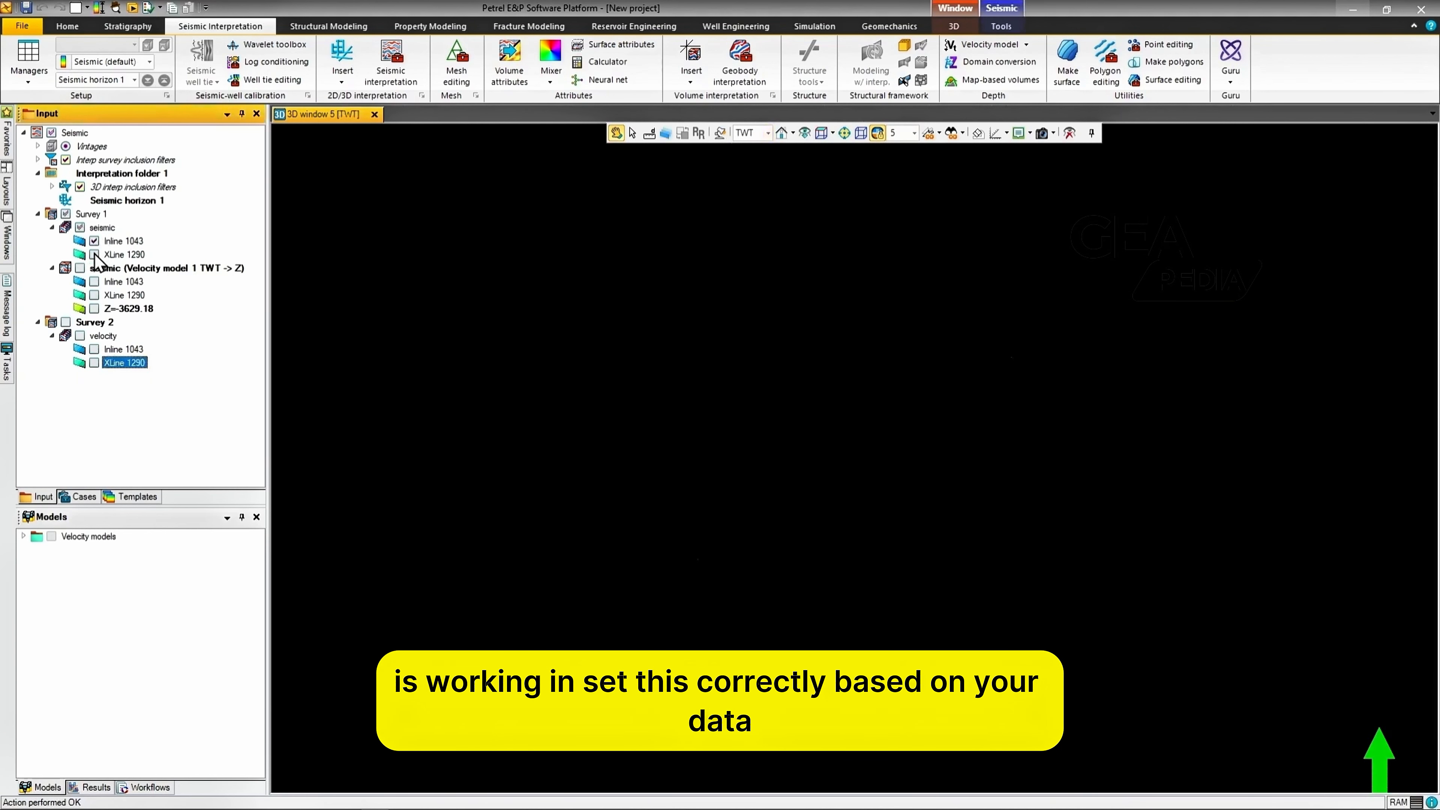
click(94, 254)
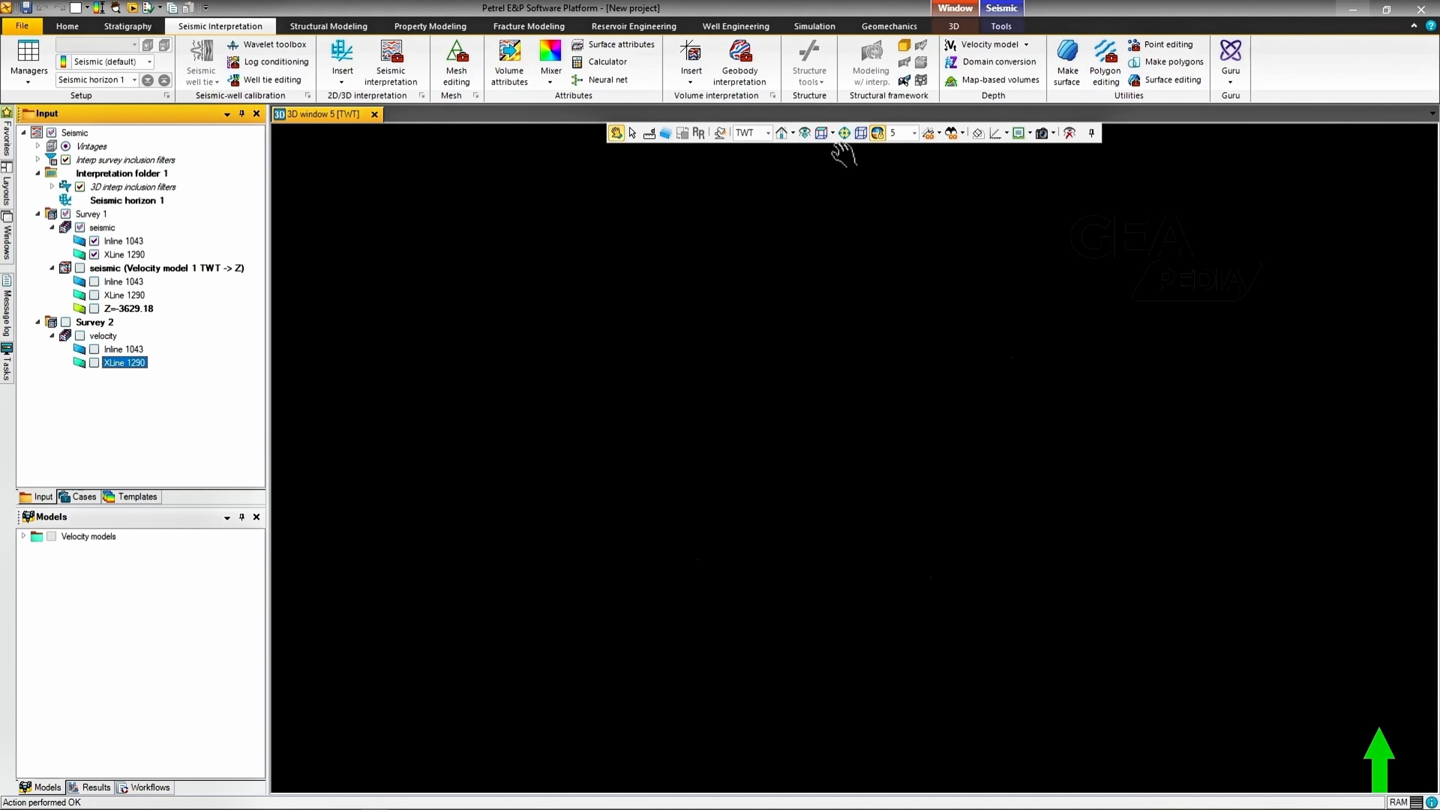
click(833, 134)
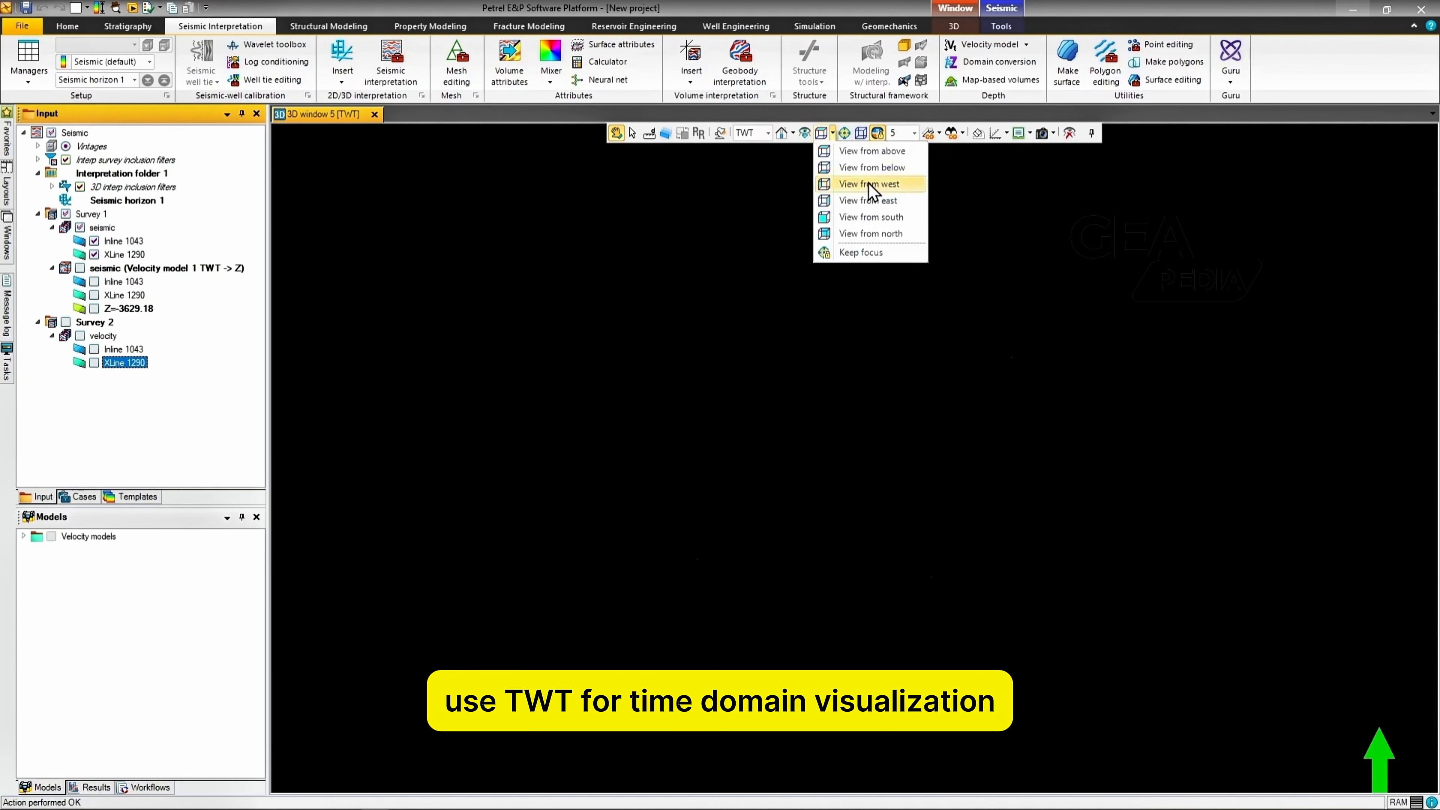
click(893, 201)
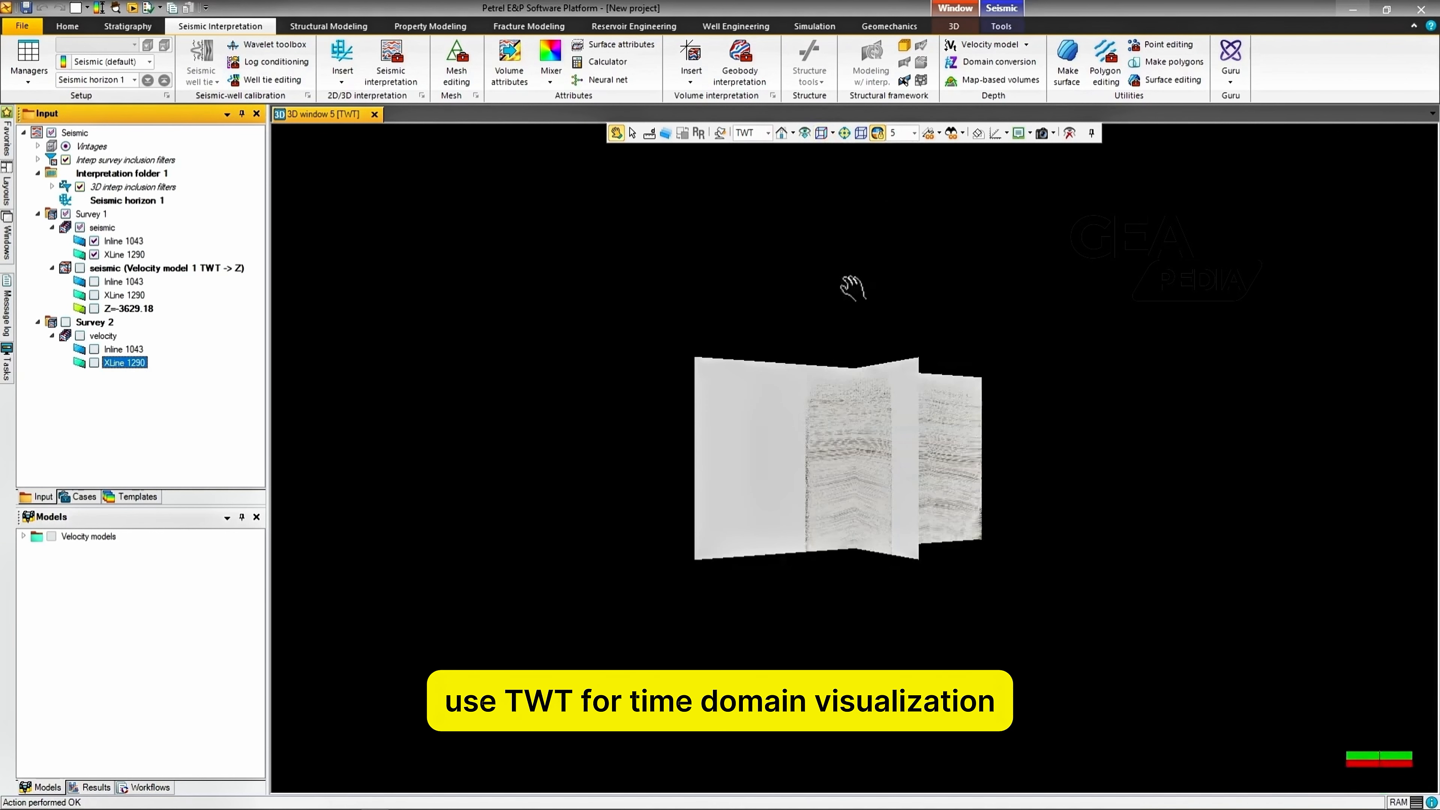
scroll(868, 460, down, 1)
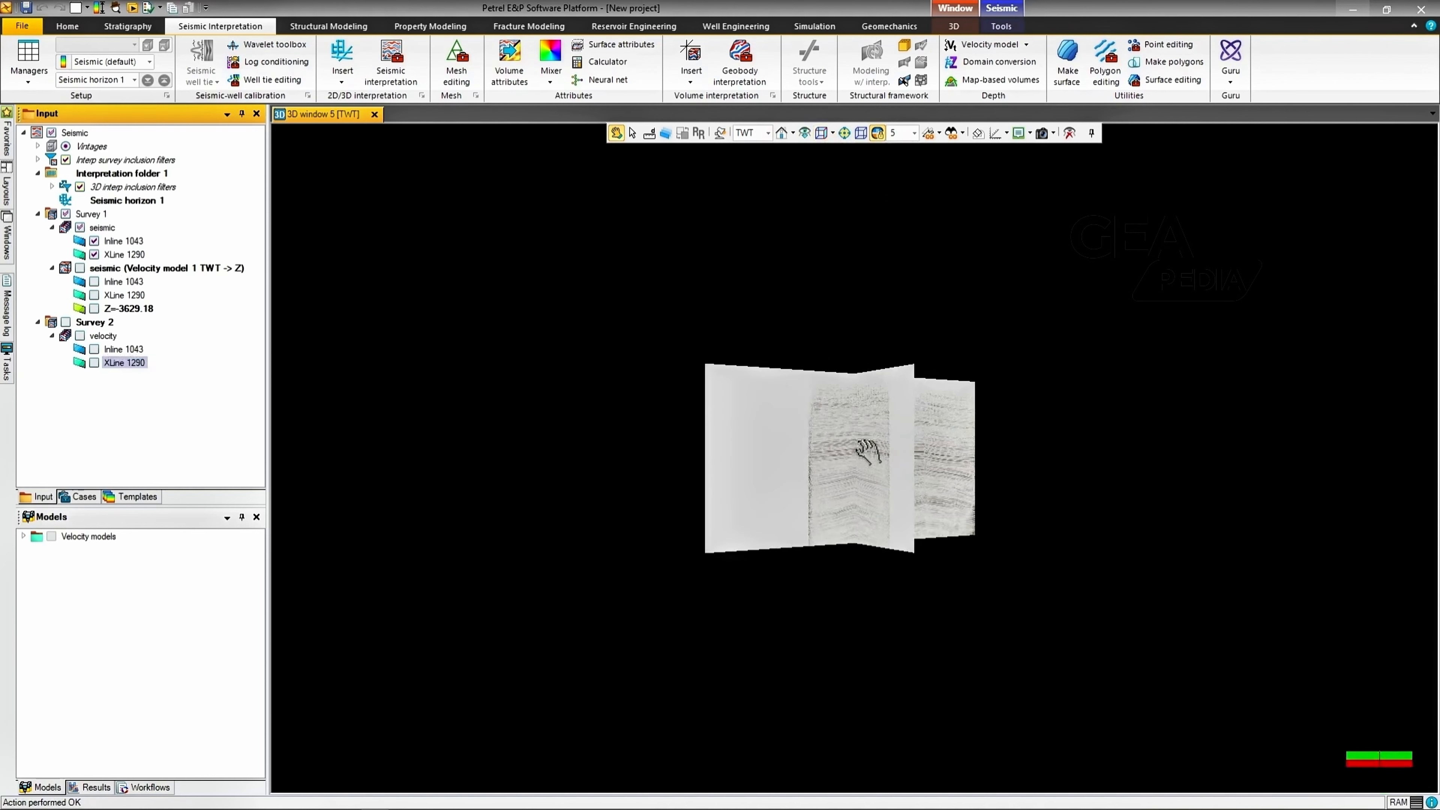
drag(859, 453, 331, 489)
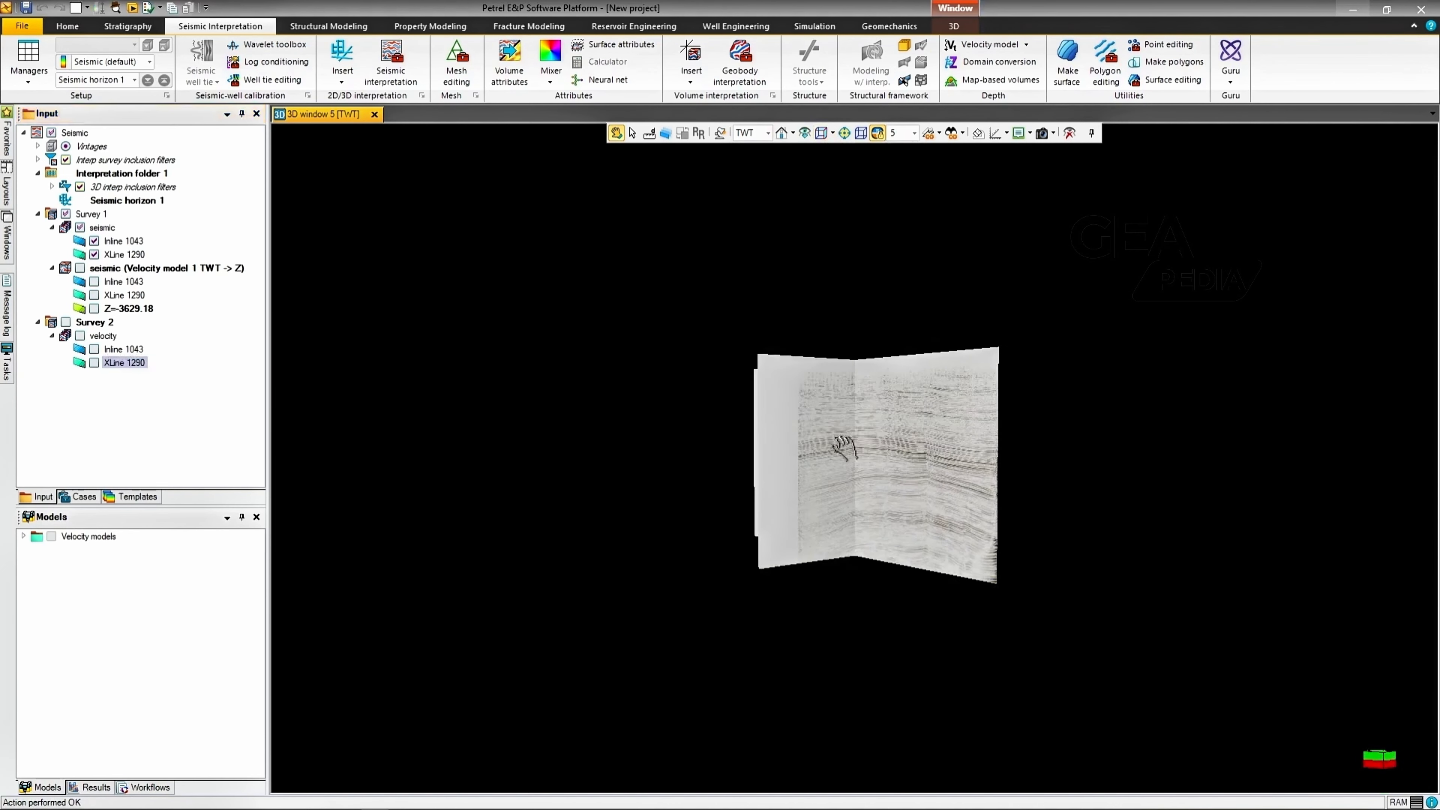
drag(984, 449, 337, 444)
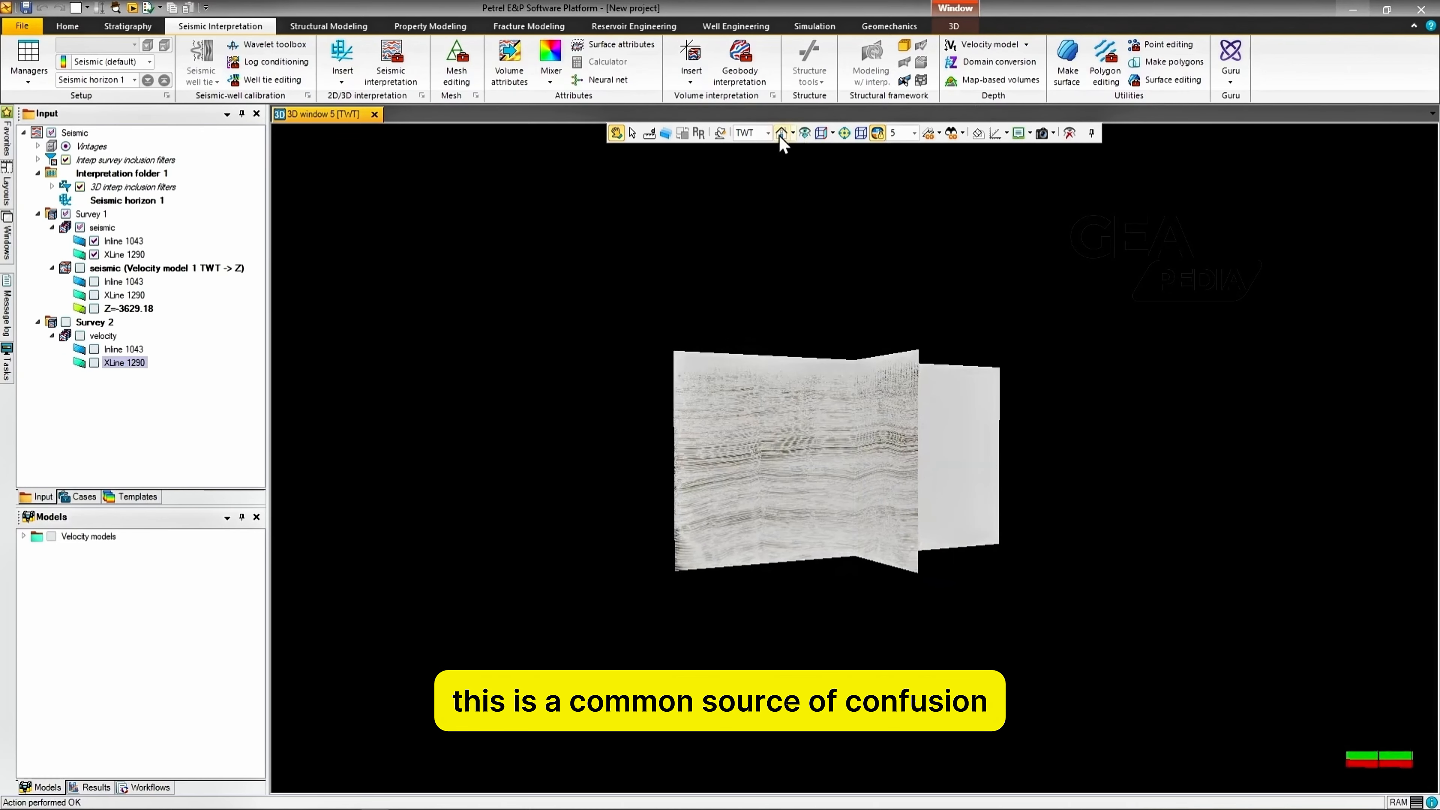
Step: Set the window domain to TVD and display Inline 1043 and XLine 1290 of the depth-converted seismic volume
click(768, 132)
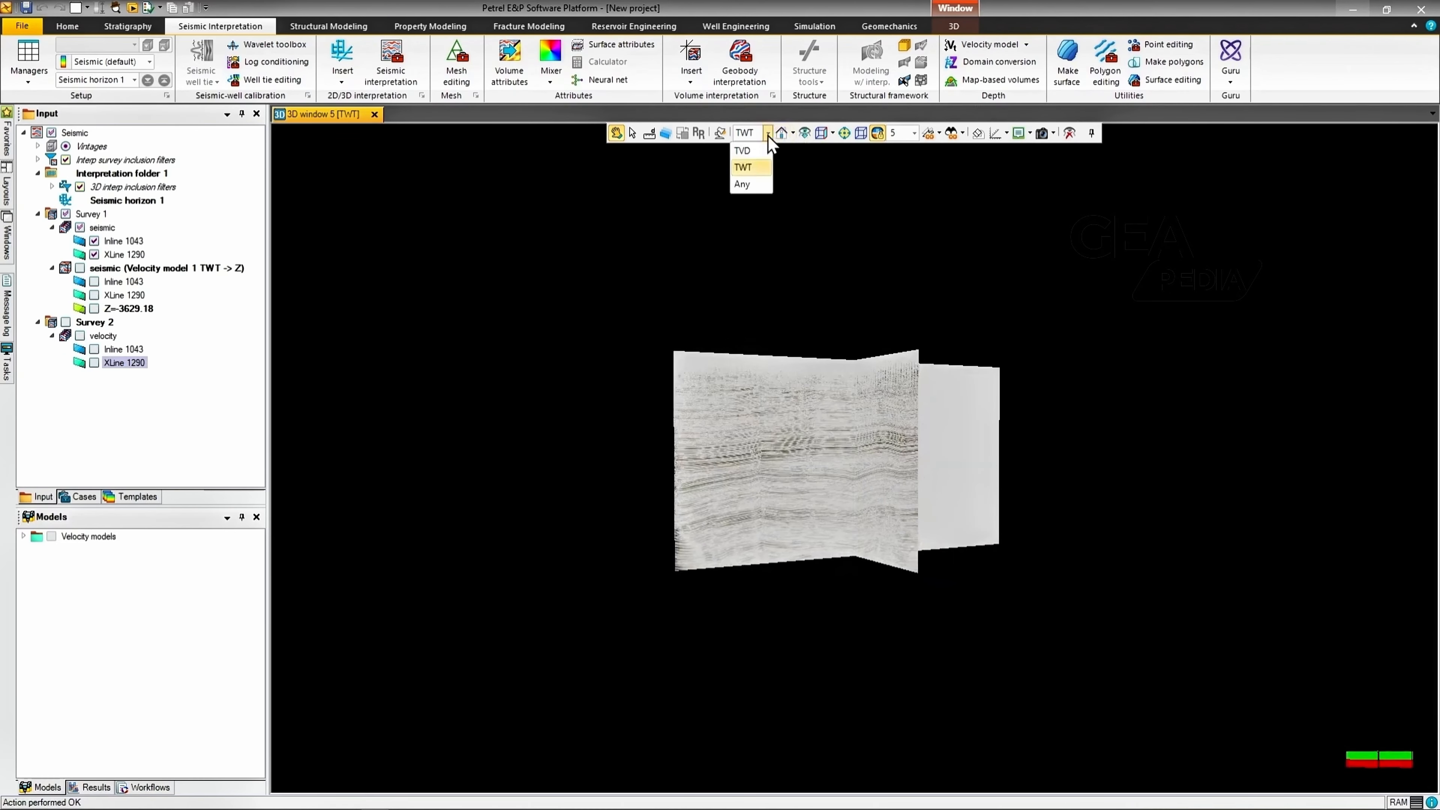
click(747, 151)
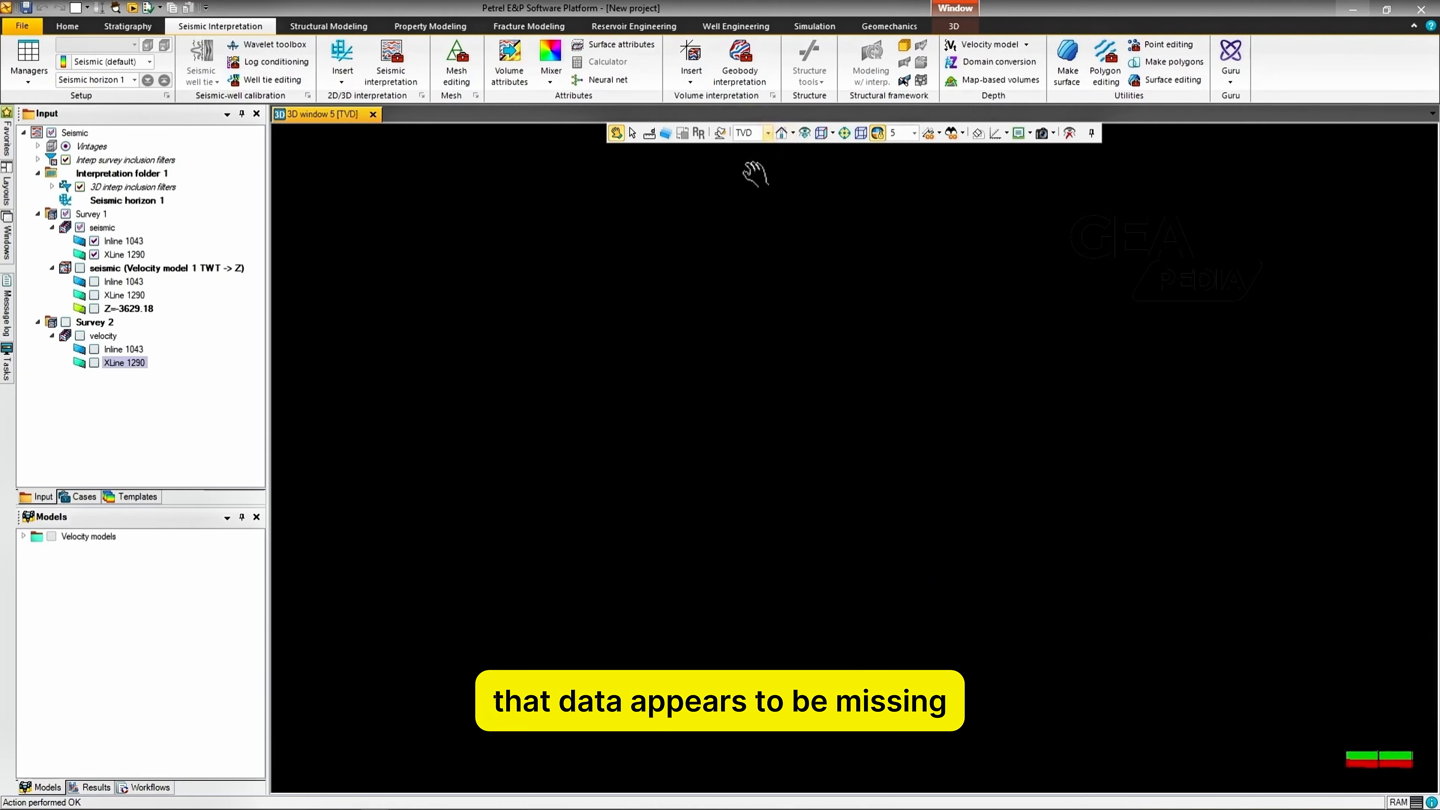
click(95, 283)
click(95, 296)
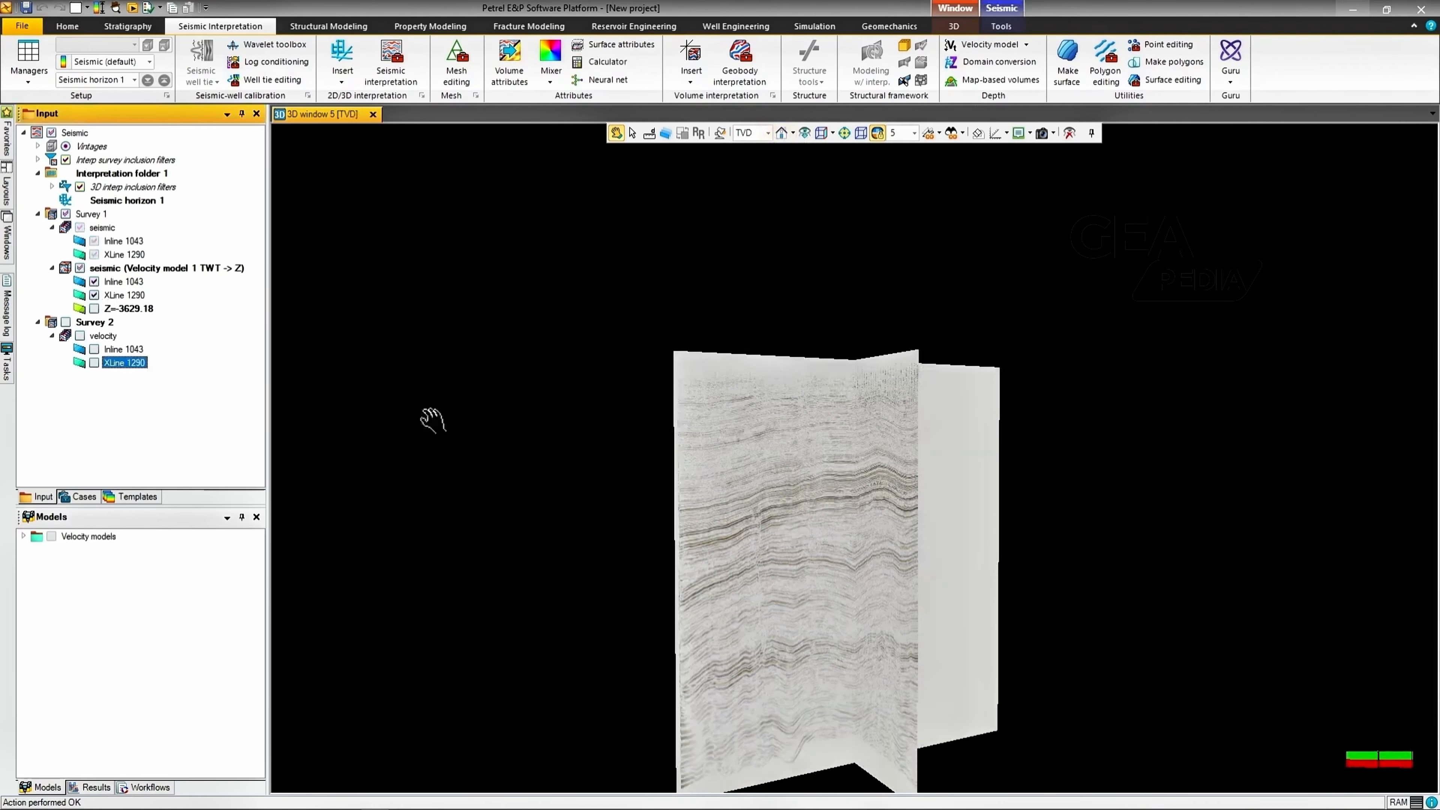
scroll(878, 570, up, 2)
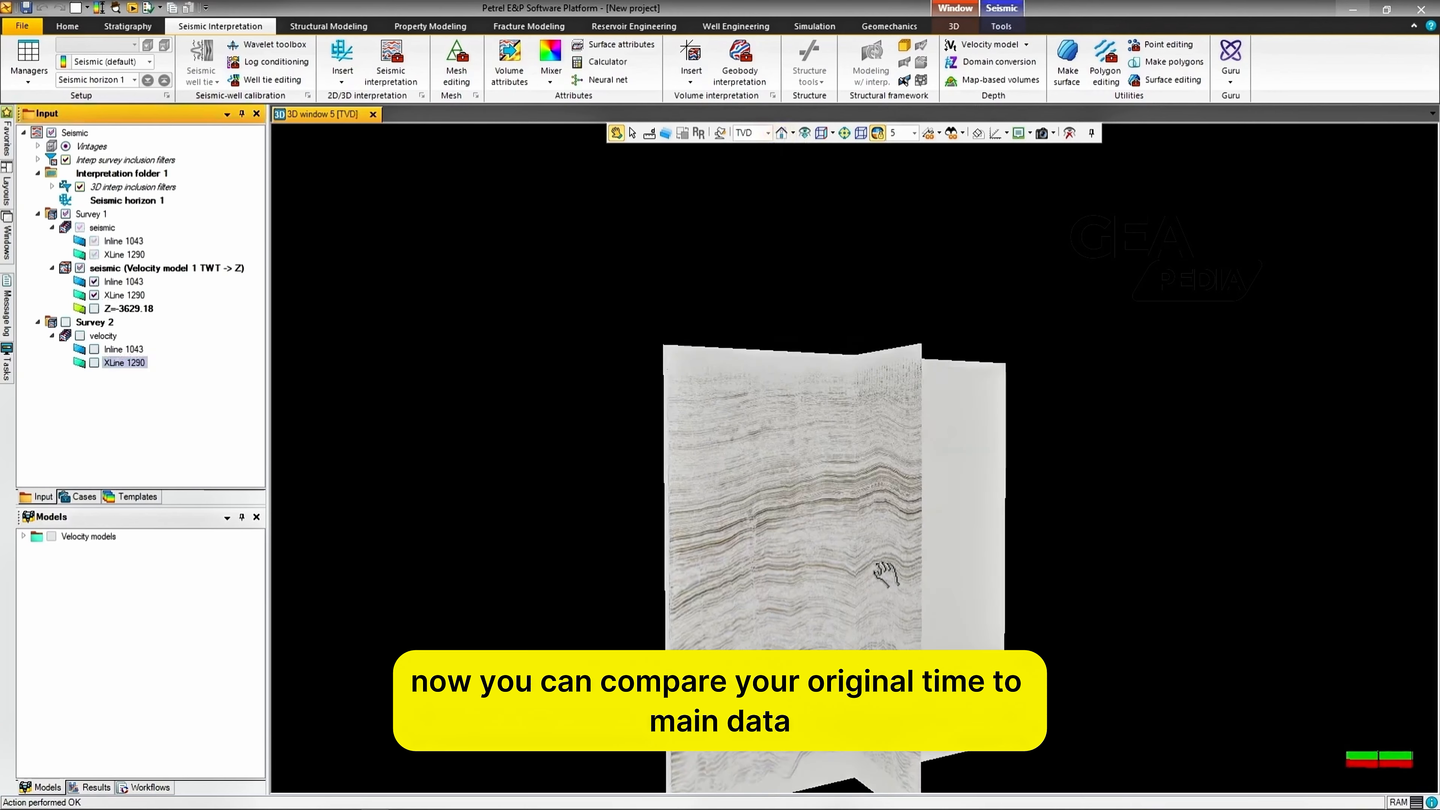
drag(885, 573, 833, 432)
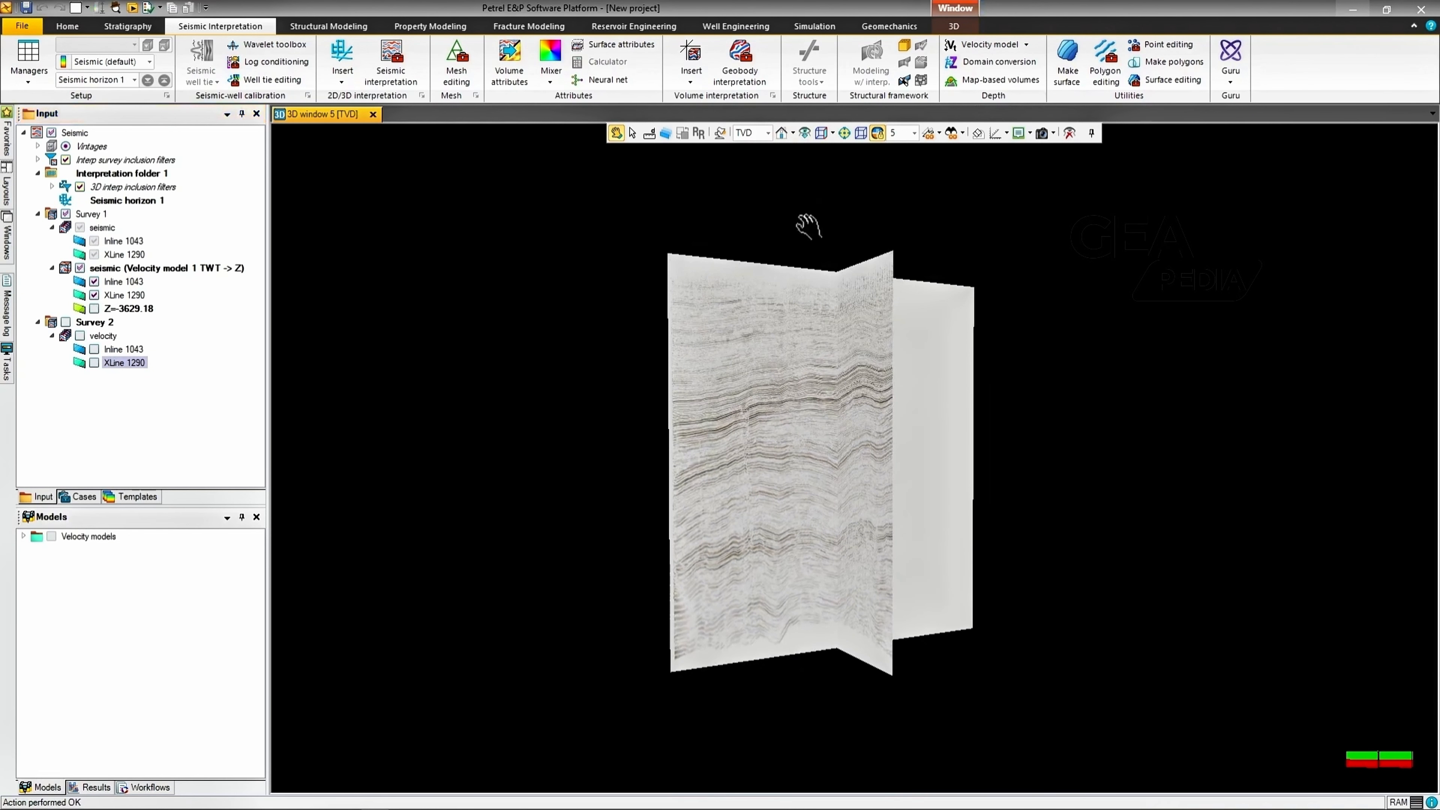
Step: Compare the sections in time and depth by switching the window domain to TWT and back to TVD
click(768, 134)
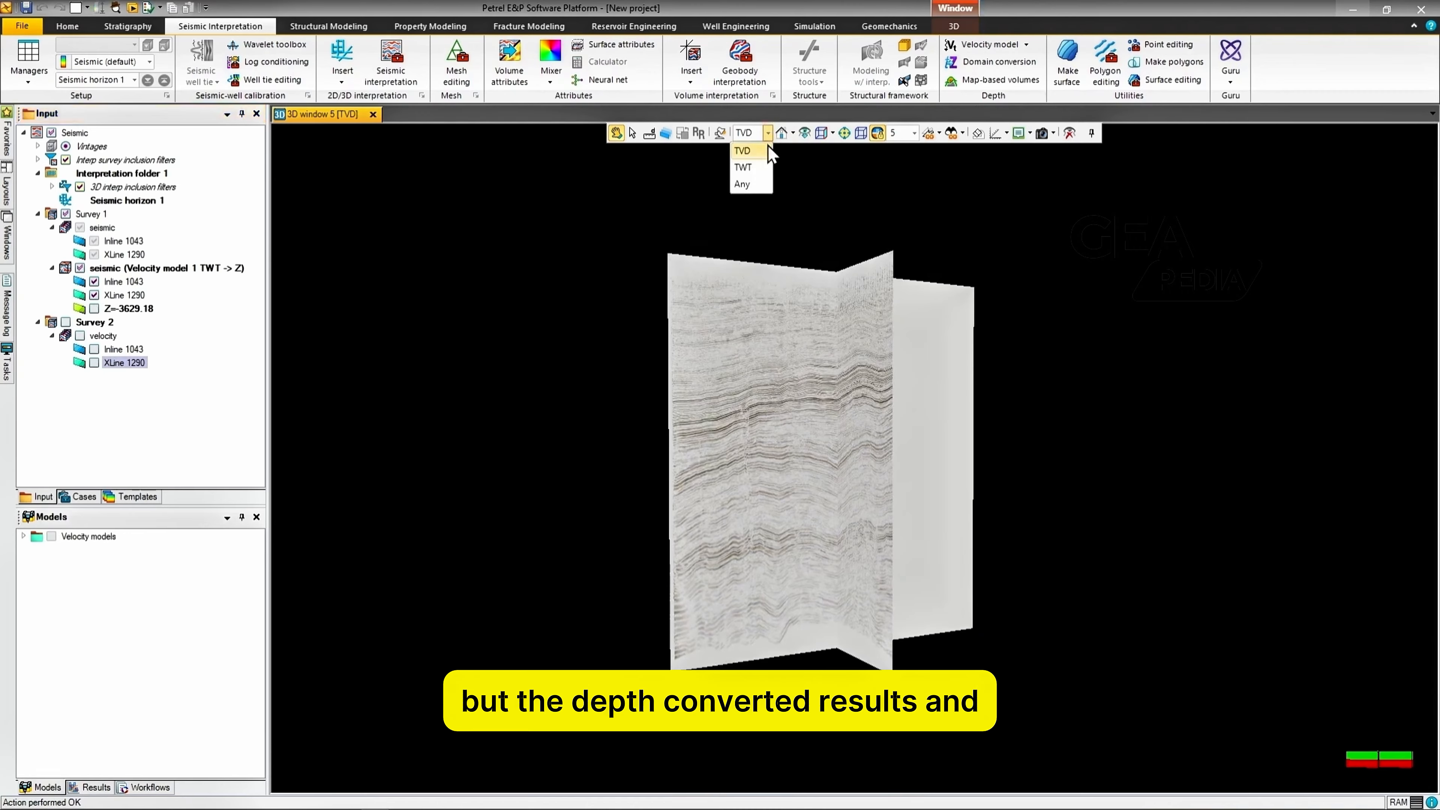
click(756, 168)
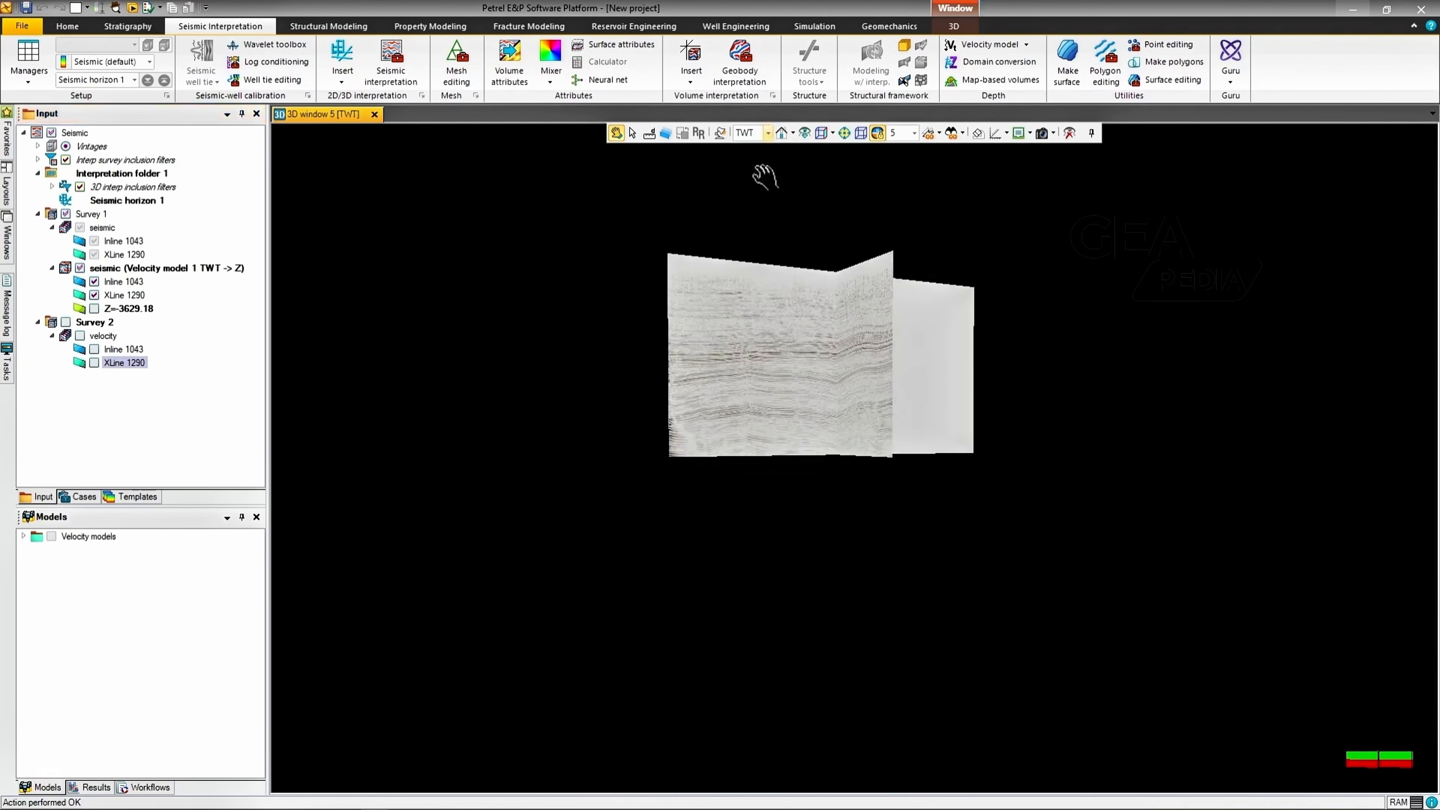
click(768, 134)
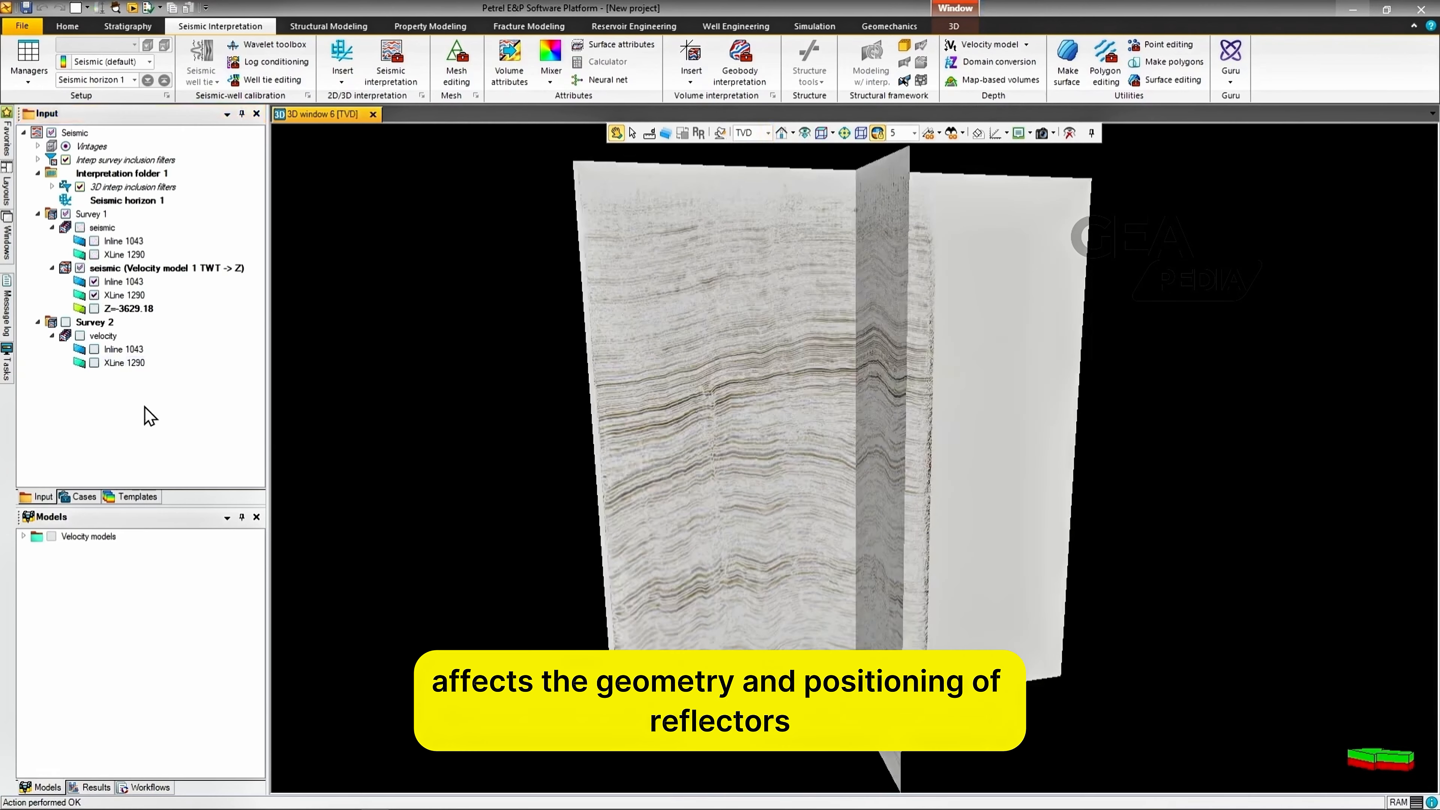
Step: Import the file head as Well heads, accepting the default input data settings for all
right_click(104, 396)
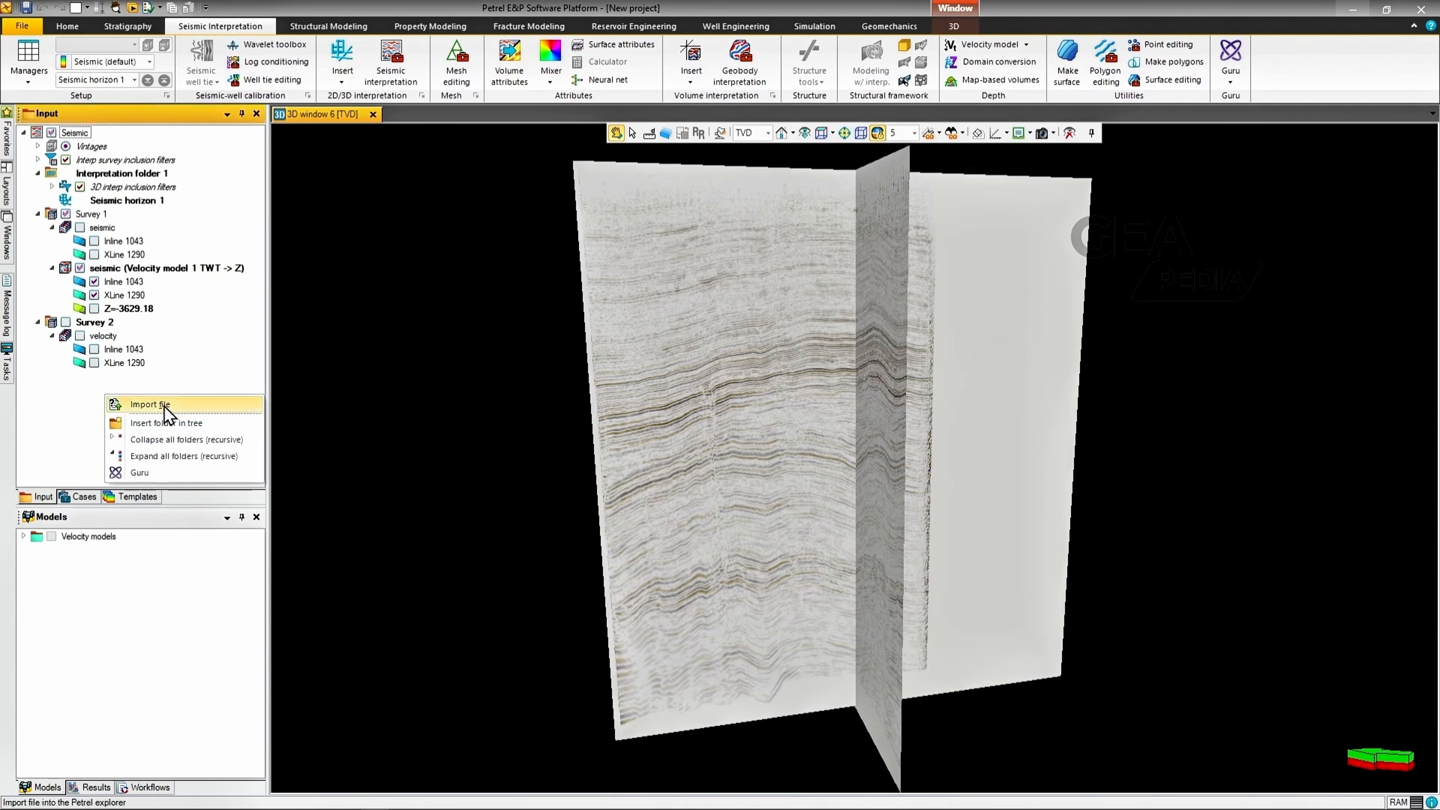
click(151, 405)
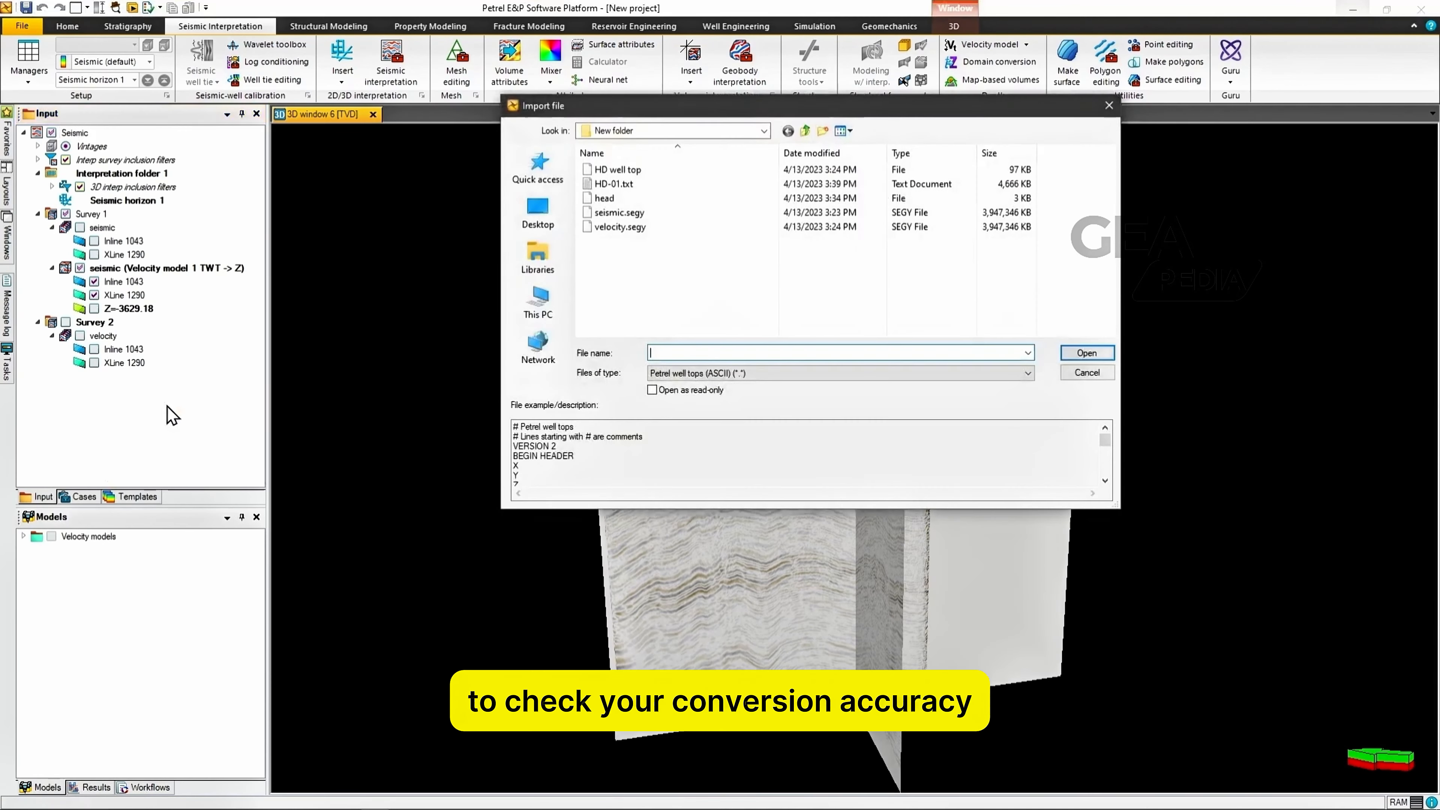
click(770, 373)
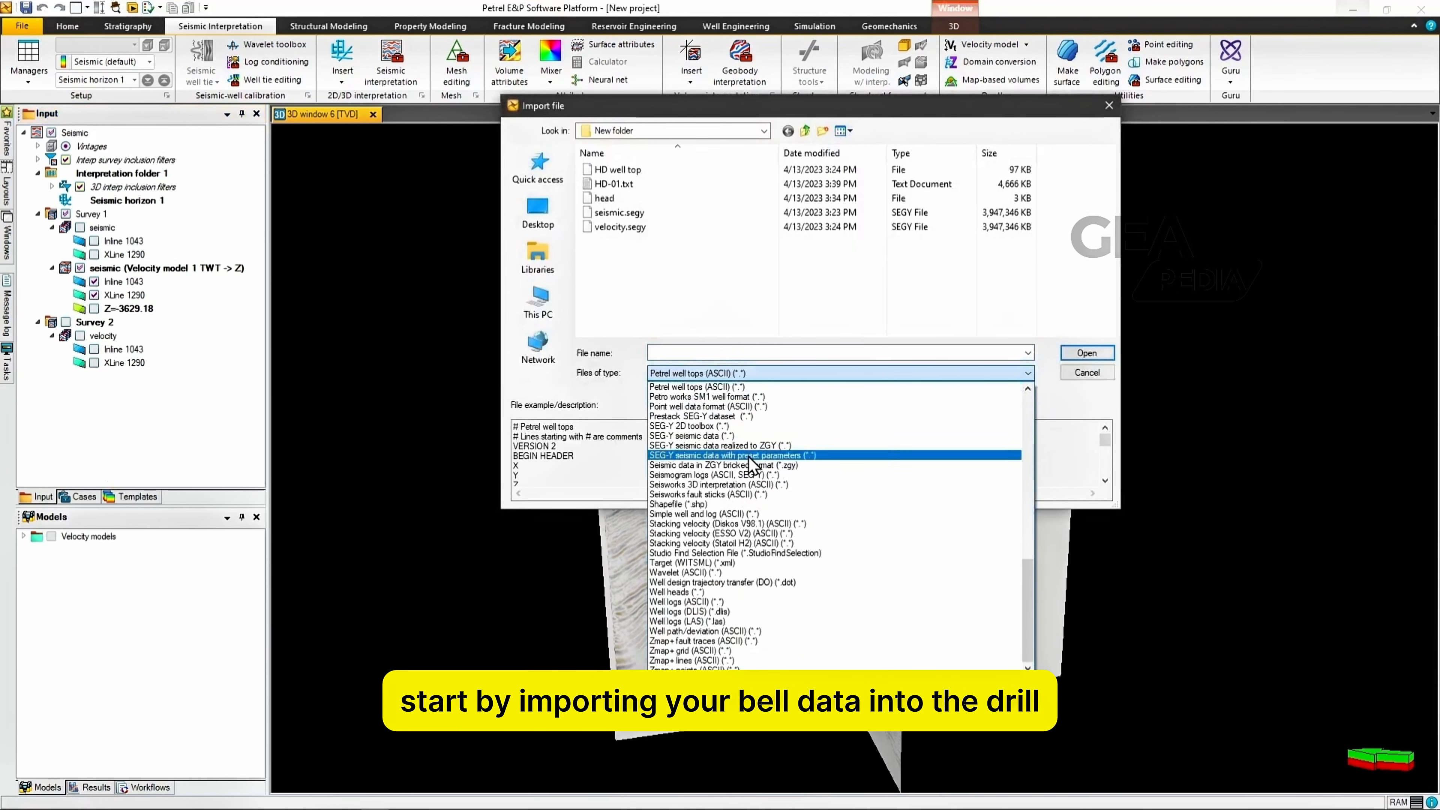
click(709, 592)
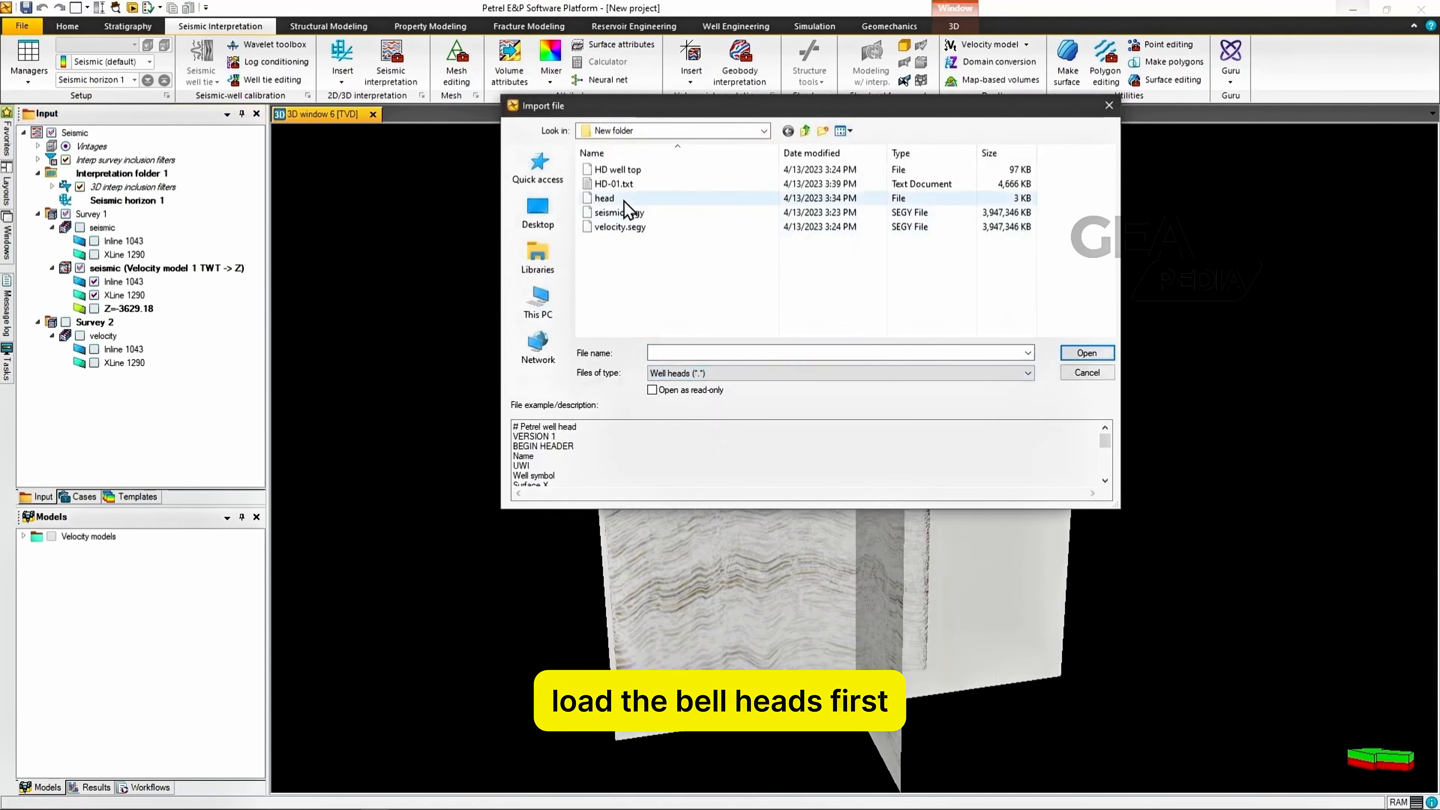
click(643, 198)
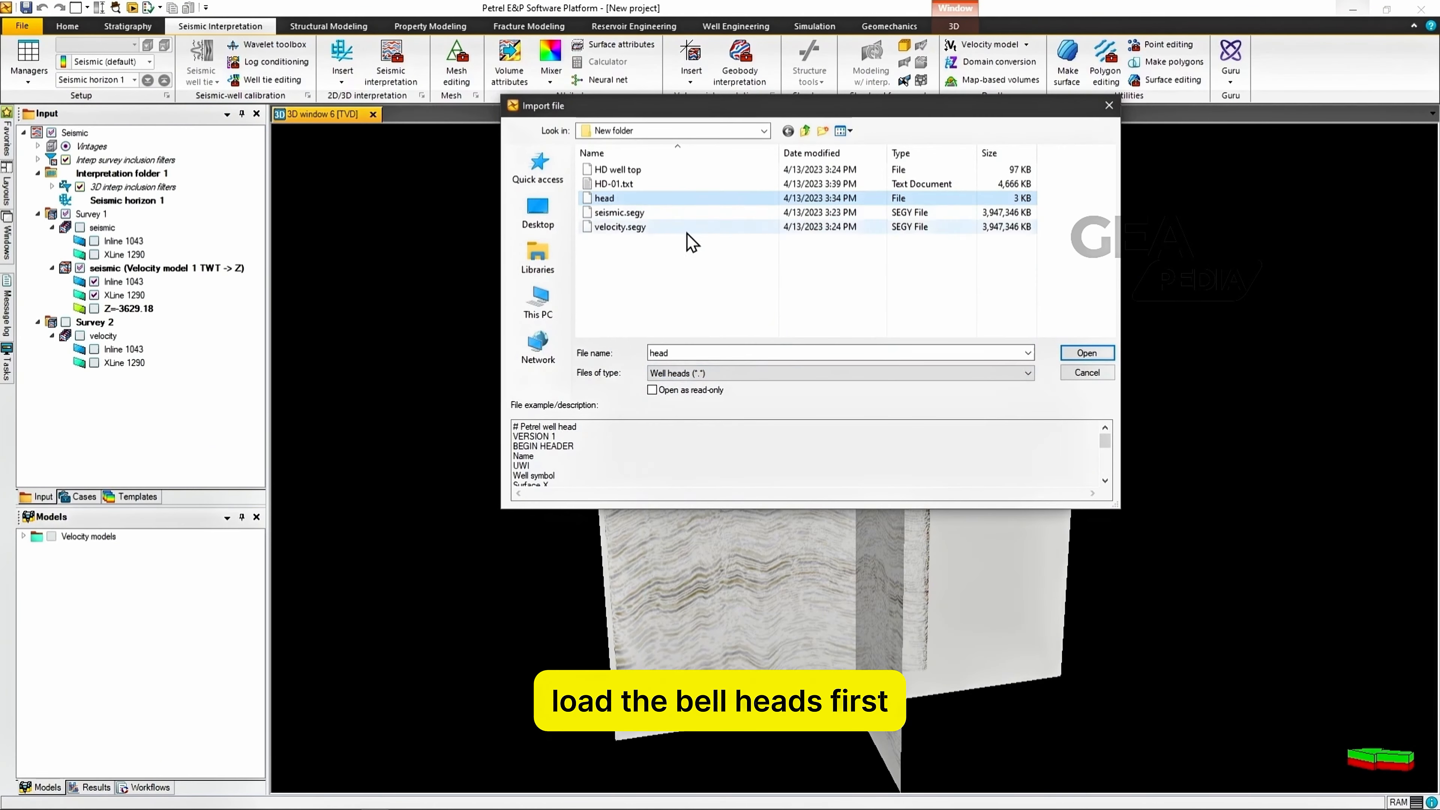
click(1086, 353)
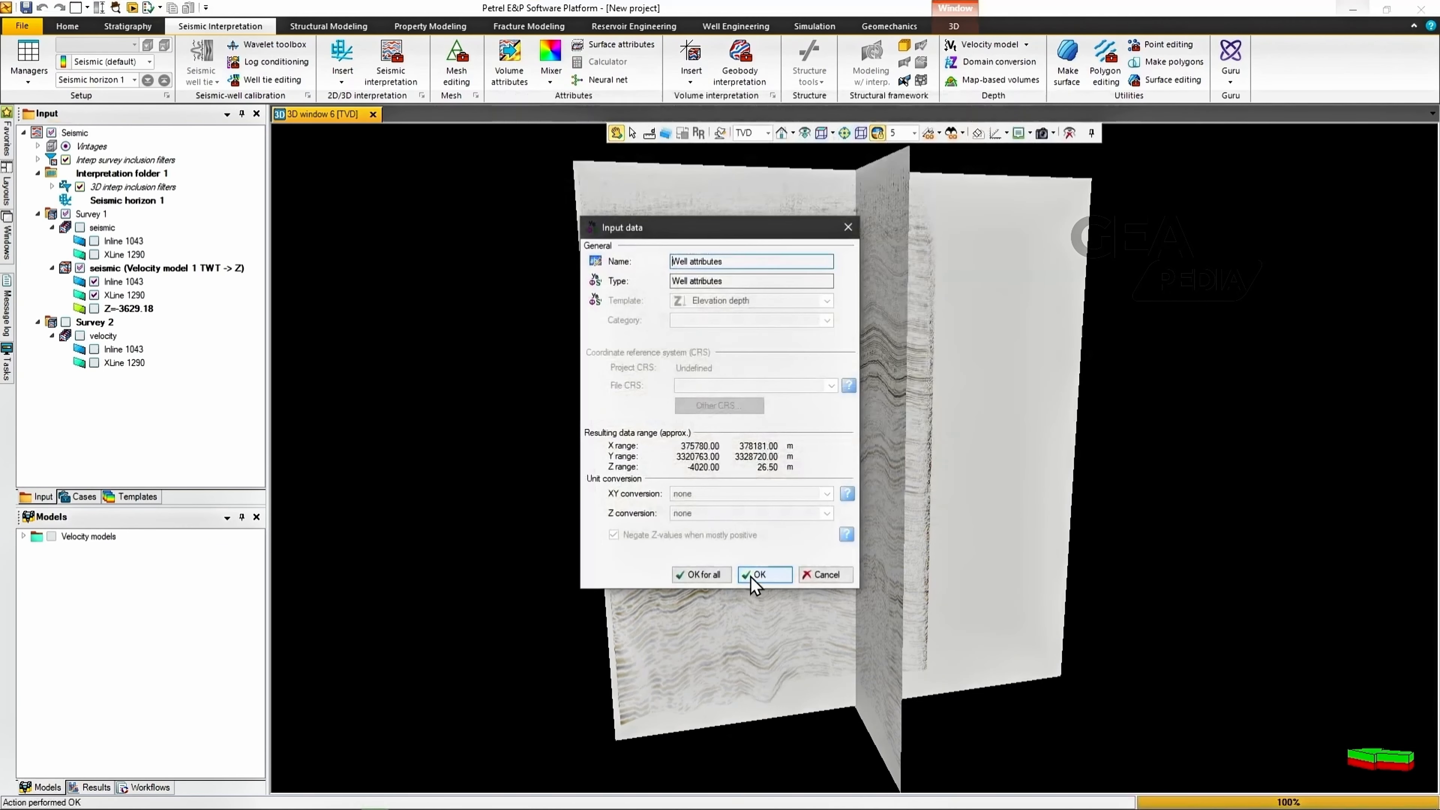
click(675, 581)
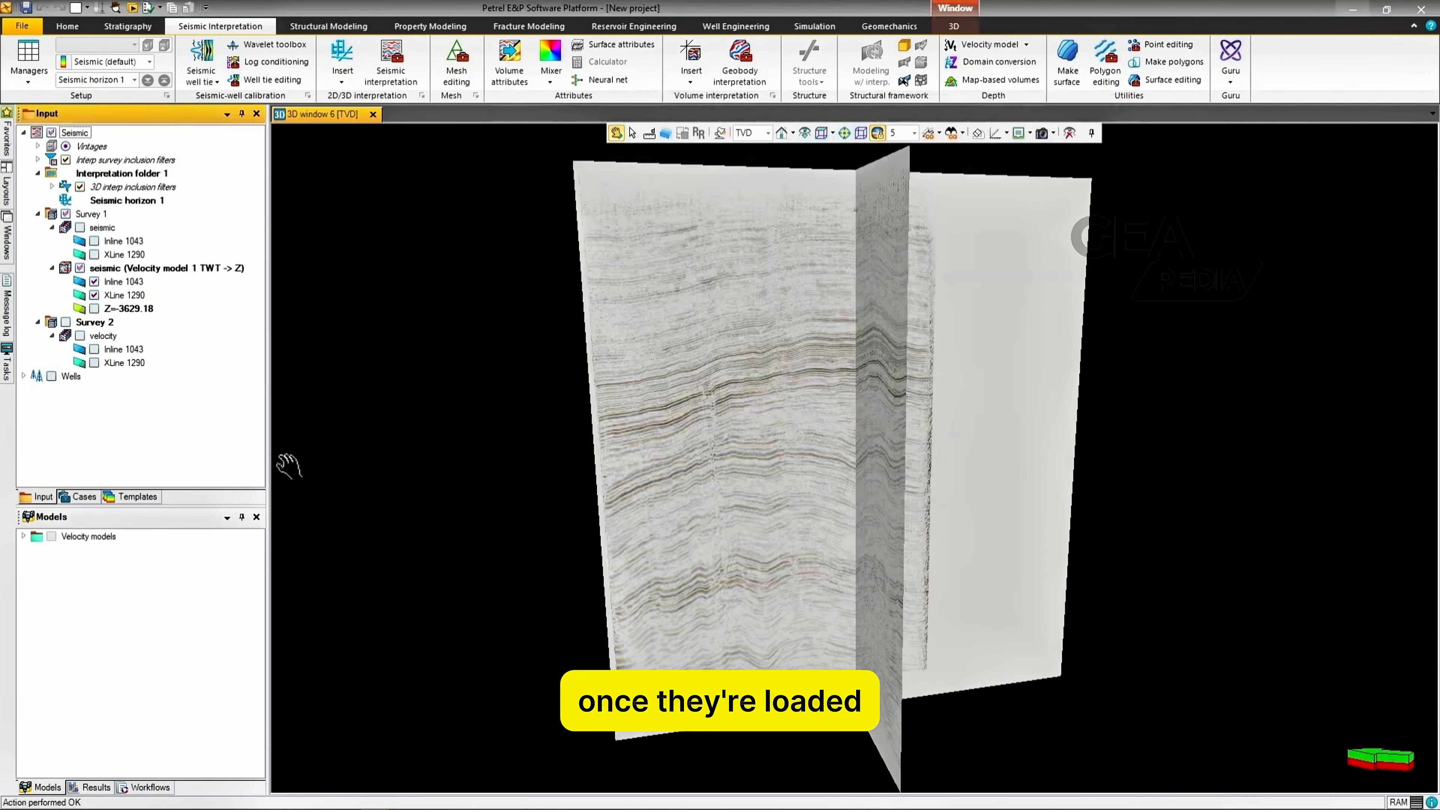
Step: Import HD-01.txt as Well logs (ASCII), matched to well trace HD-01, with the default import settings for all
right_click(117, 409)
click(171, 418)
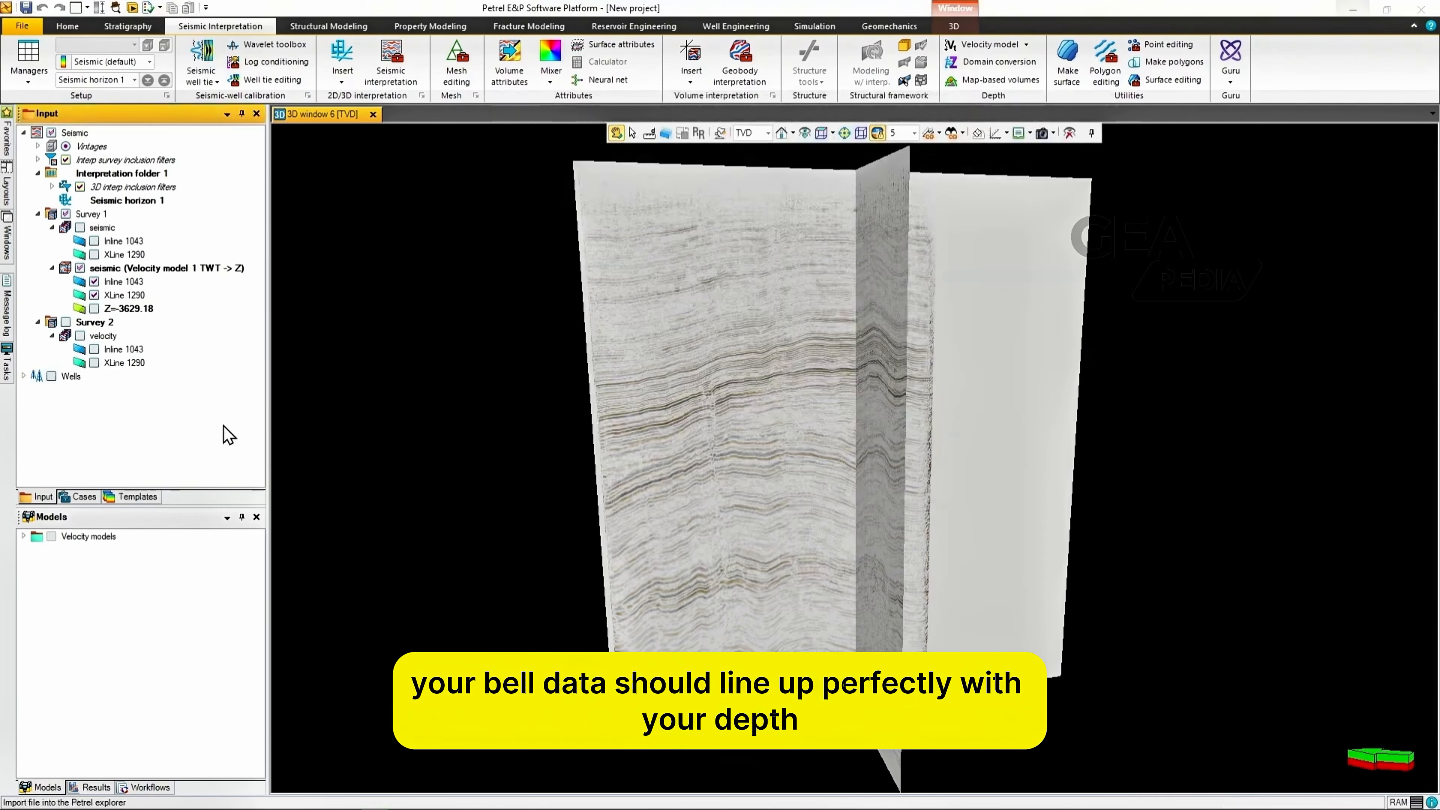
click(705, 374)
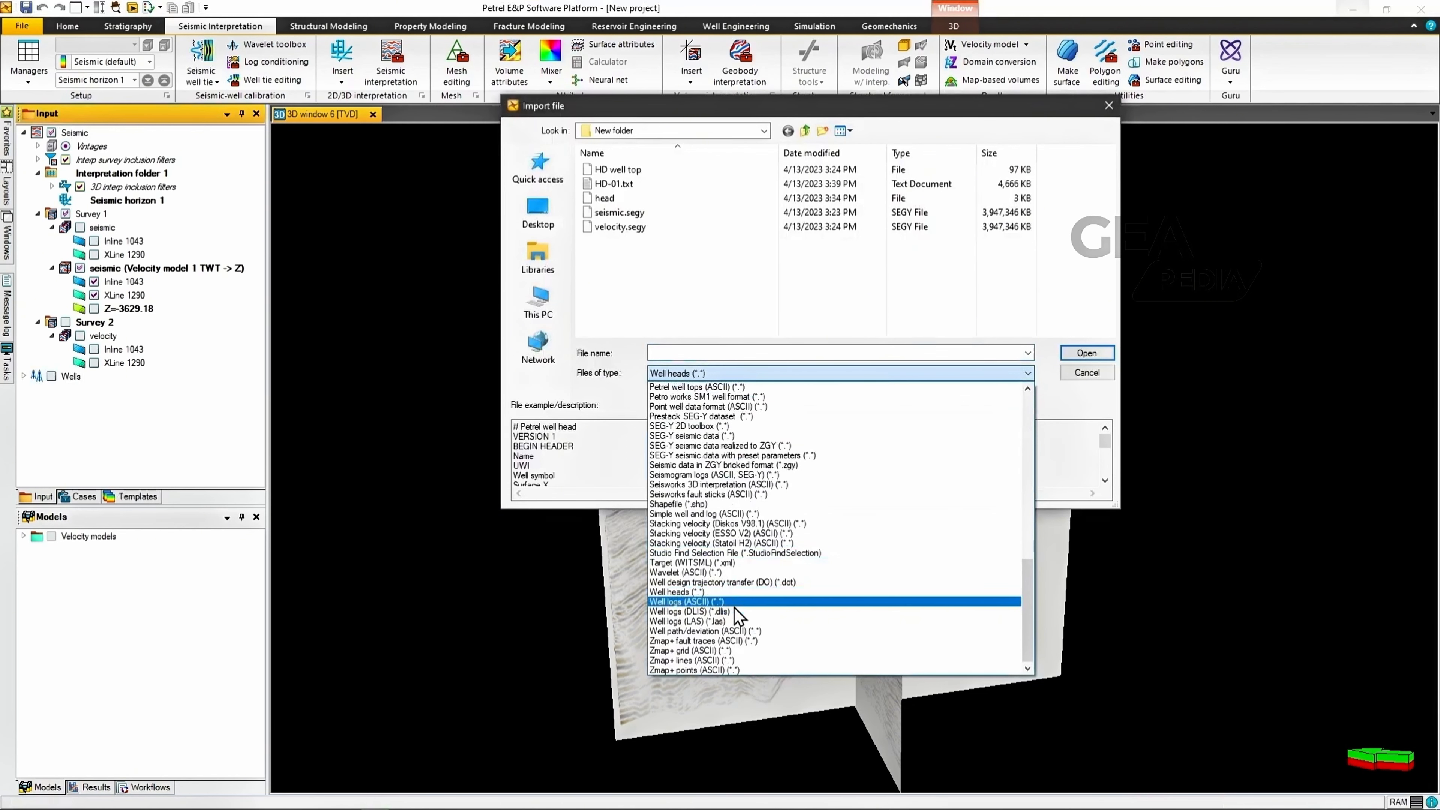
click(728, 602)
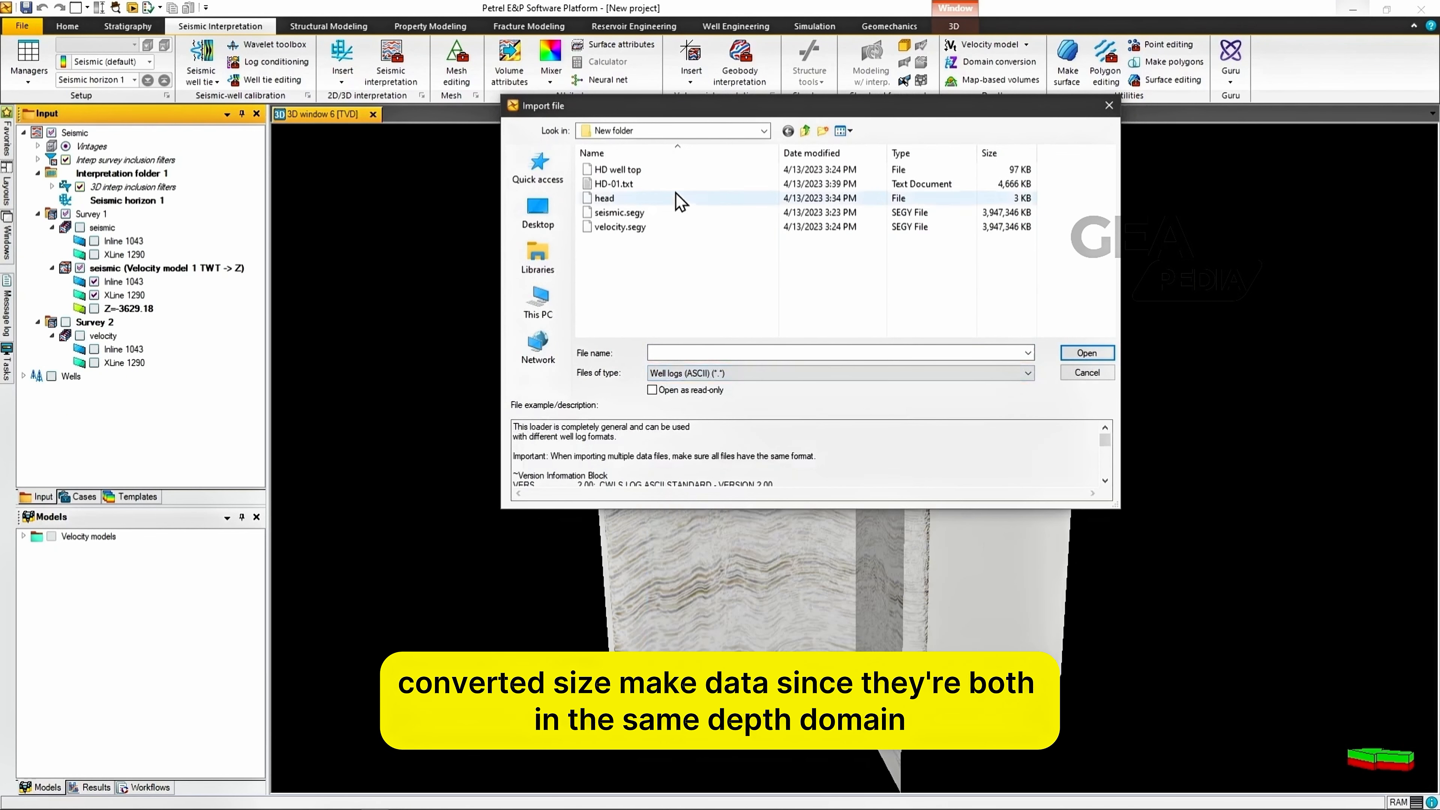
click(624, 184)
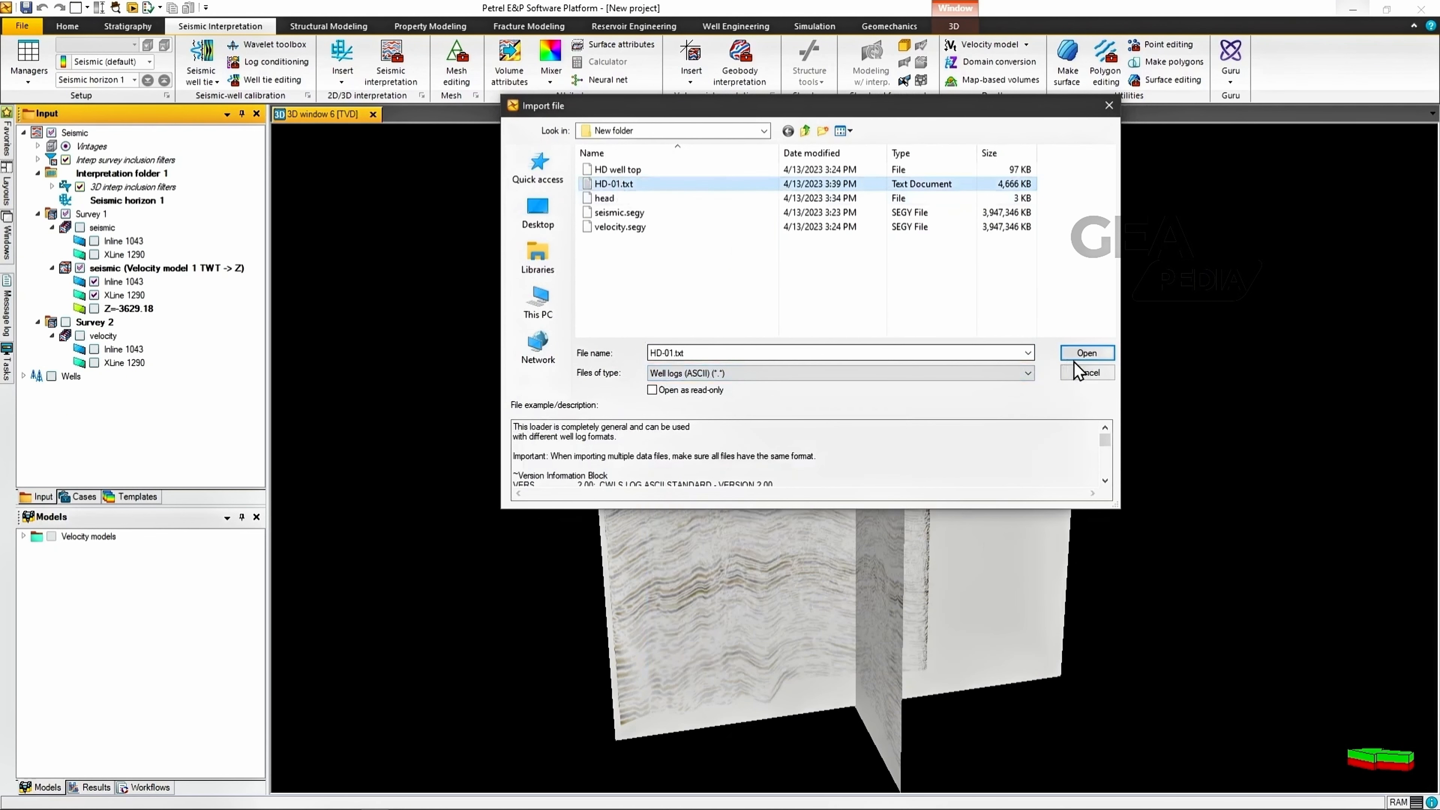
click(1086, 355)
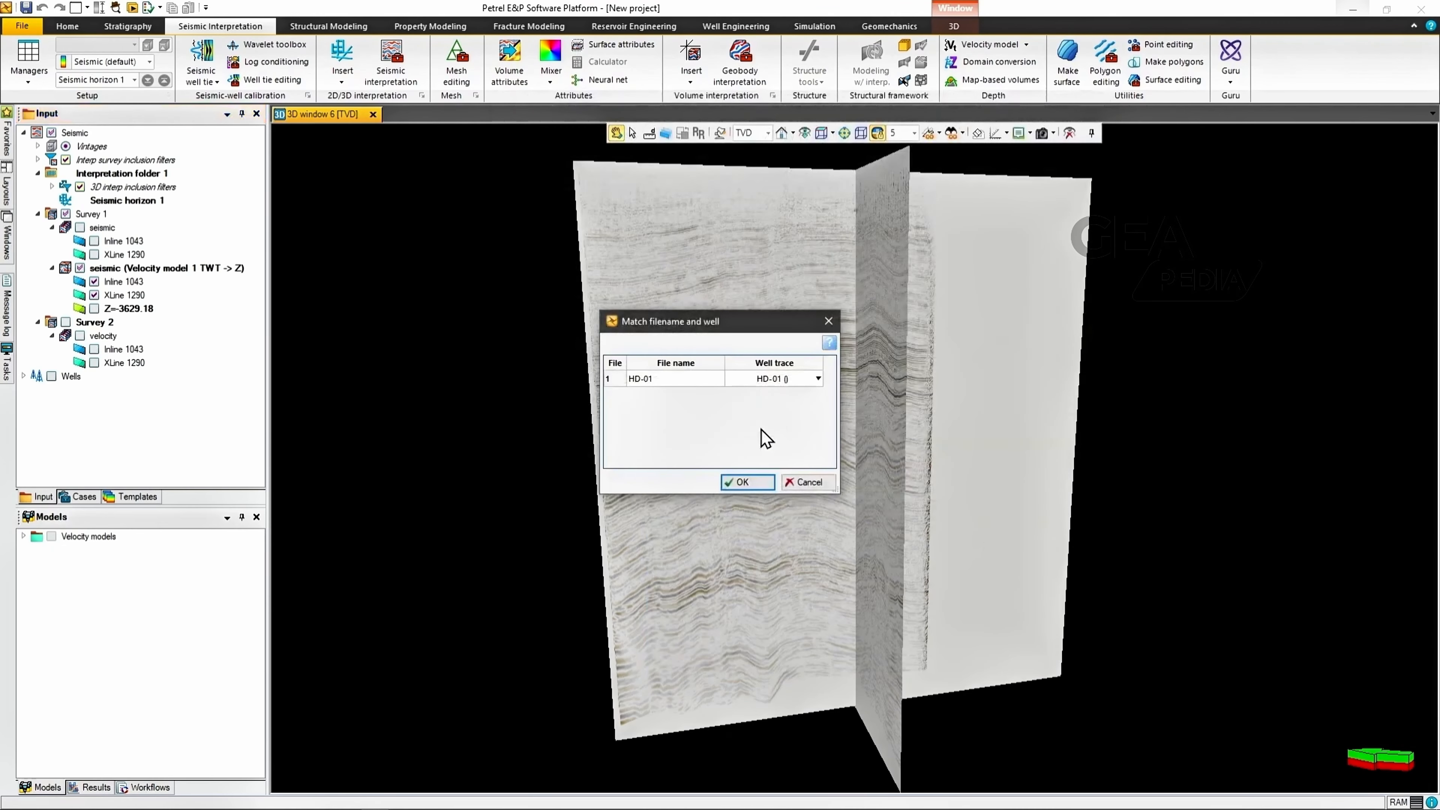
click(740, 484)
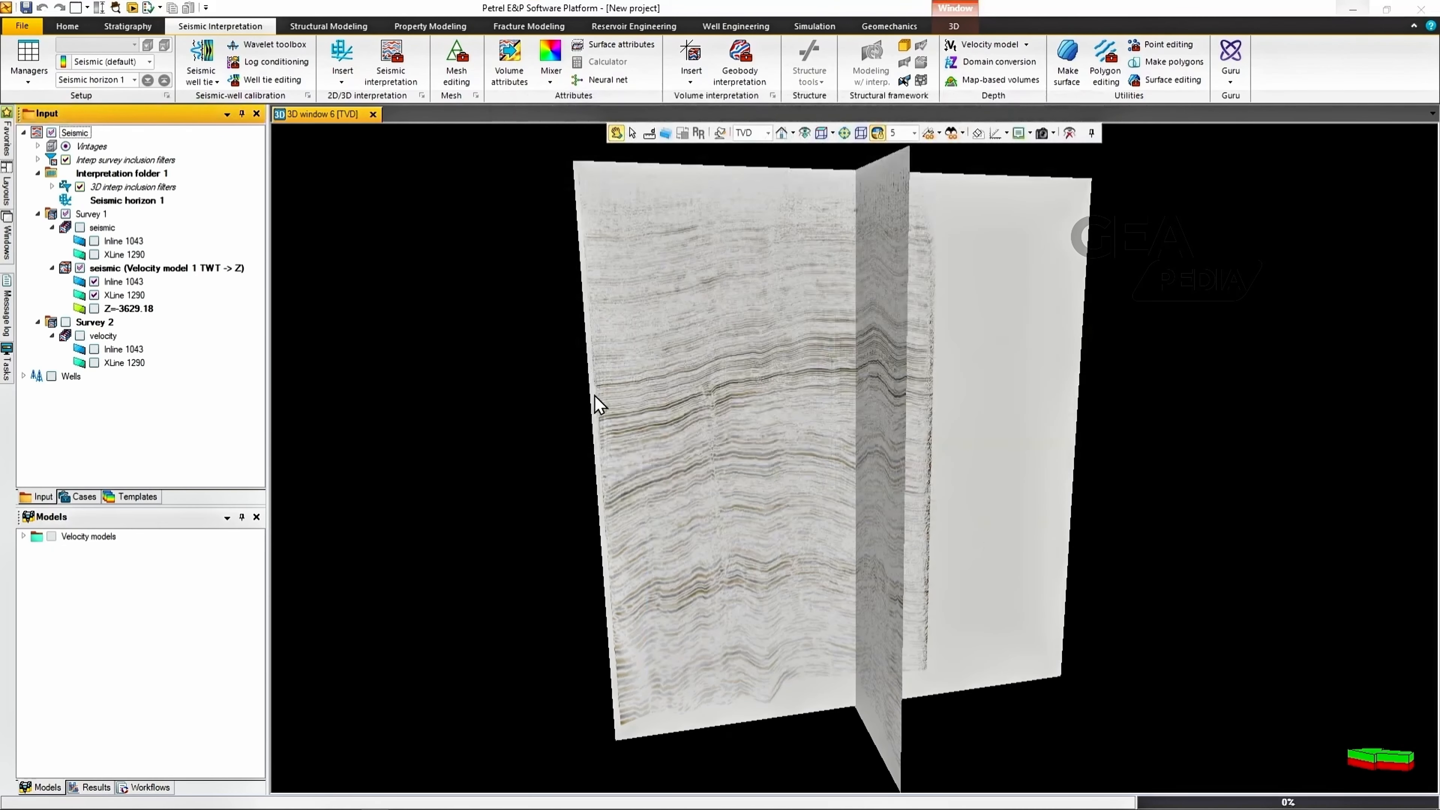
click(728, 575)
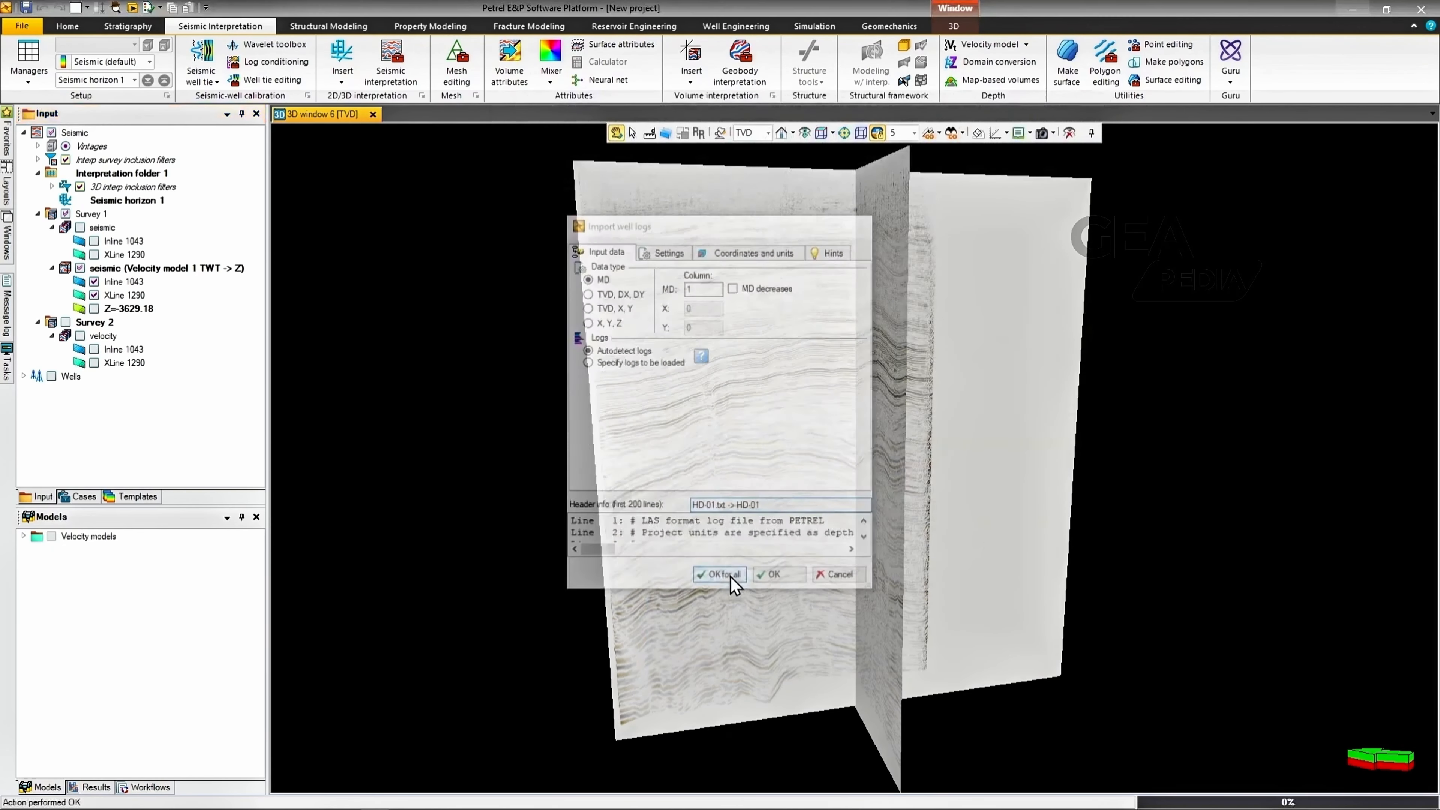
Step: Import the file HD well top as Petrel well tops (ASCII)
right_click(86, 420)
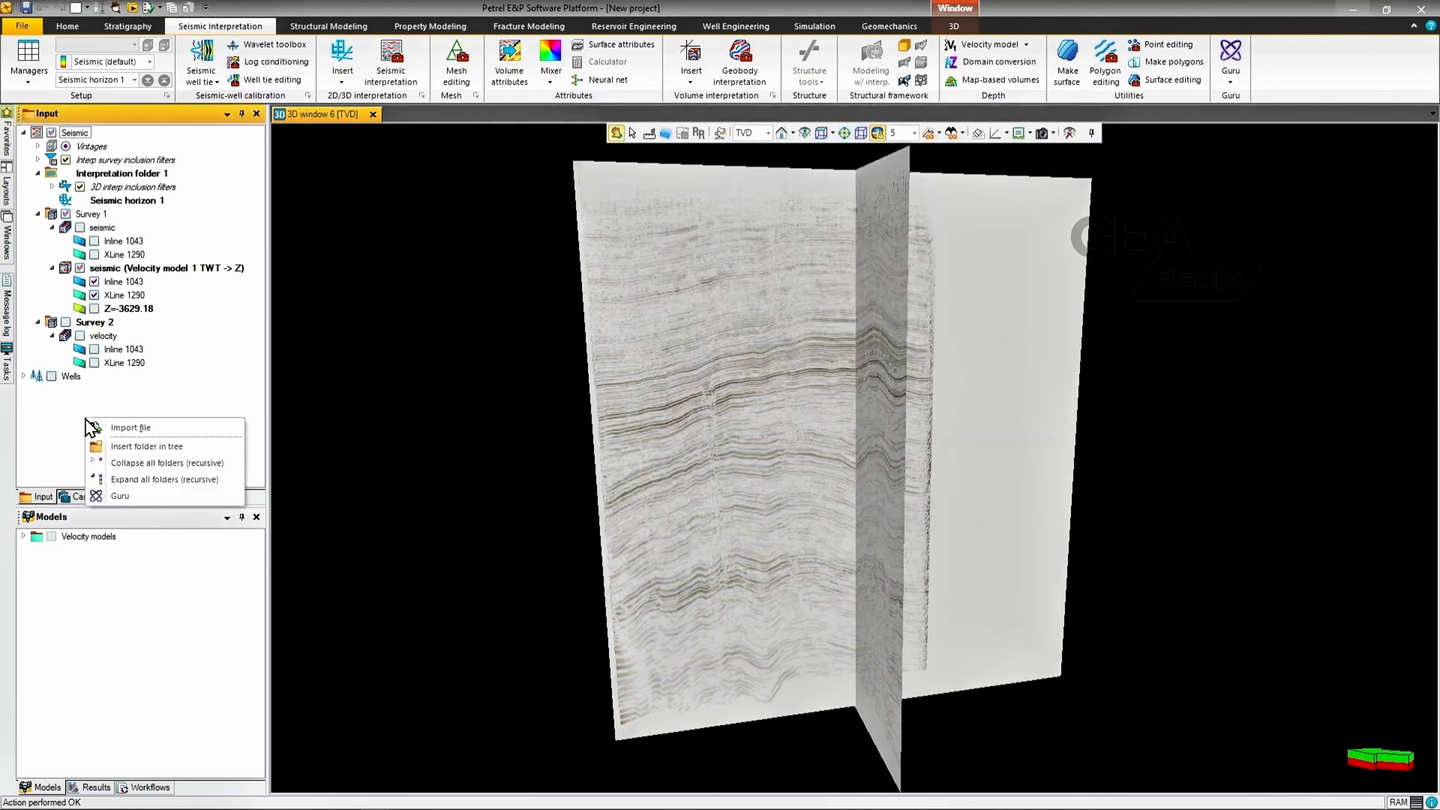
click(145, 434)
click(748, 375)
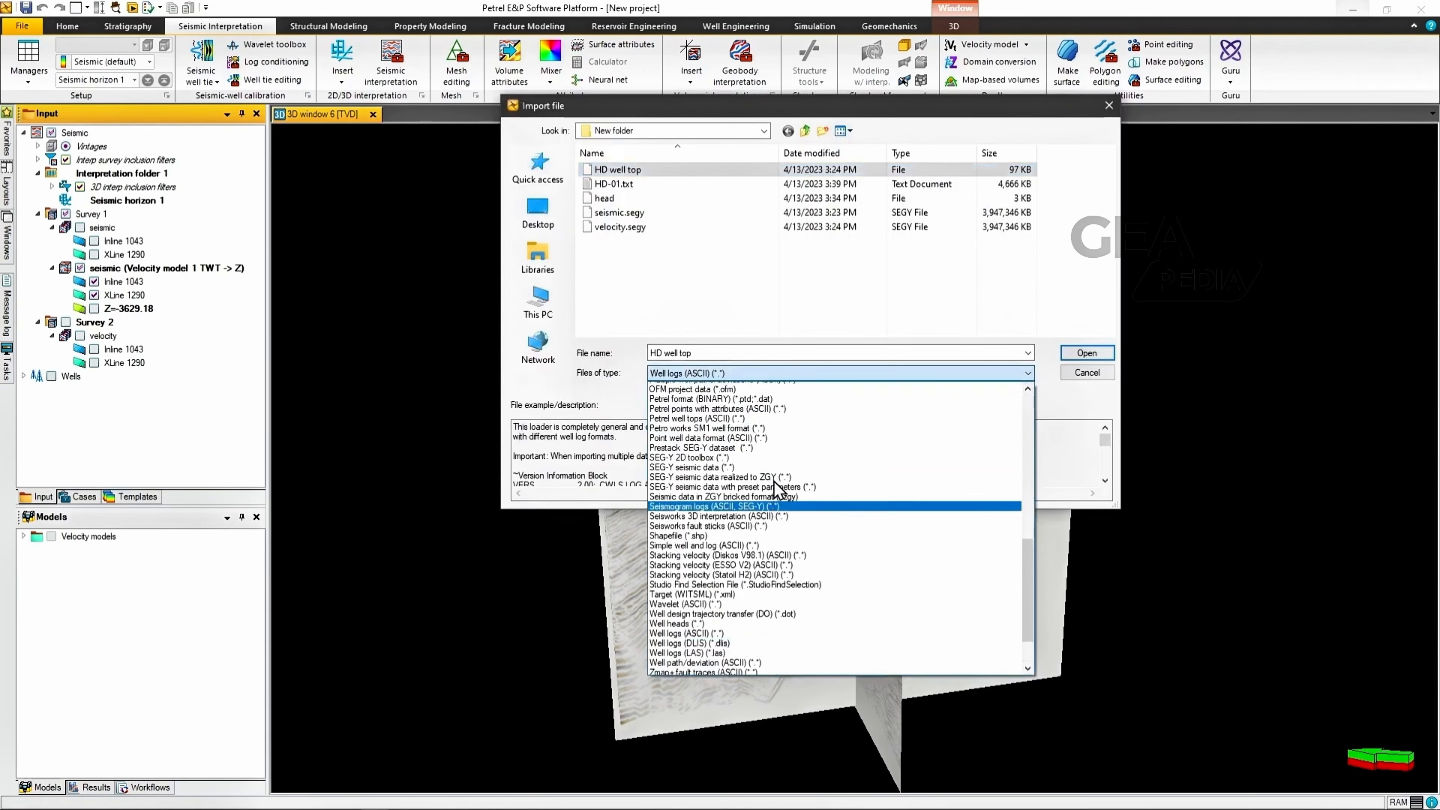
scroll(777, 485, up, 3)
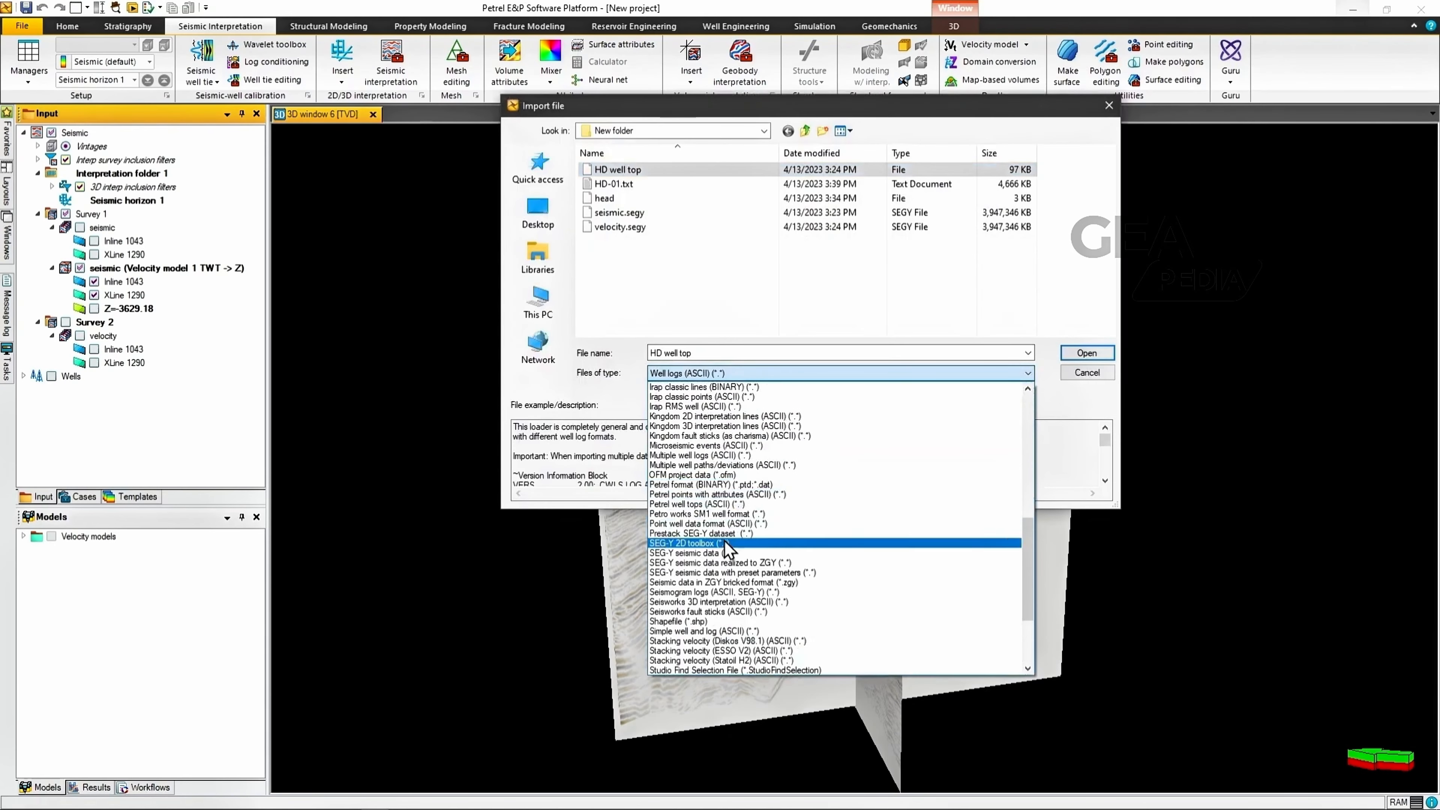
click(730, 504)
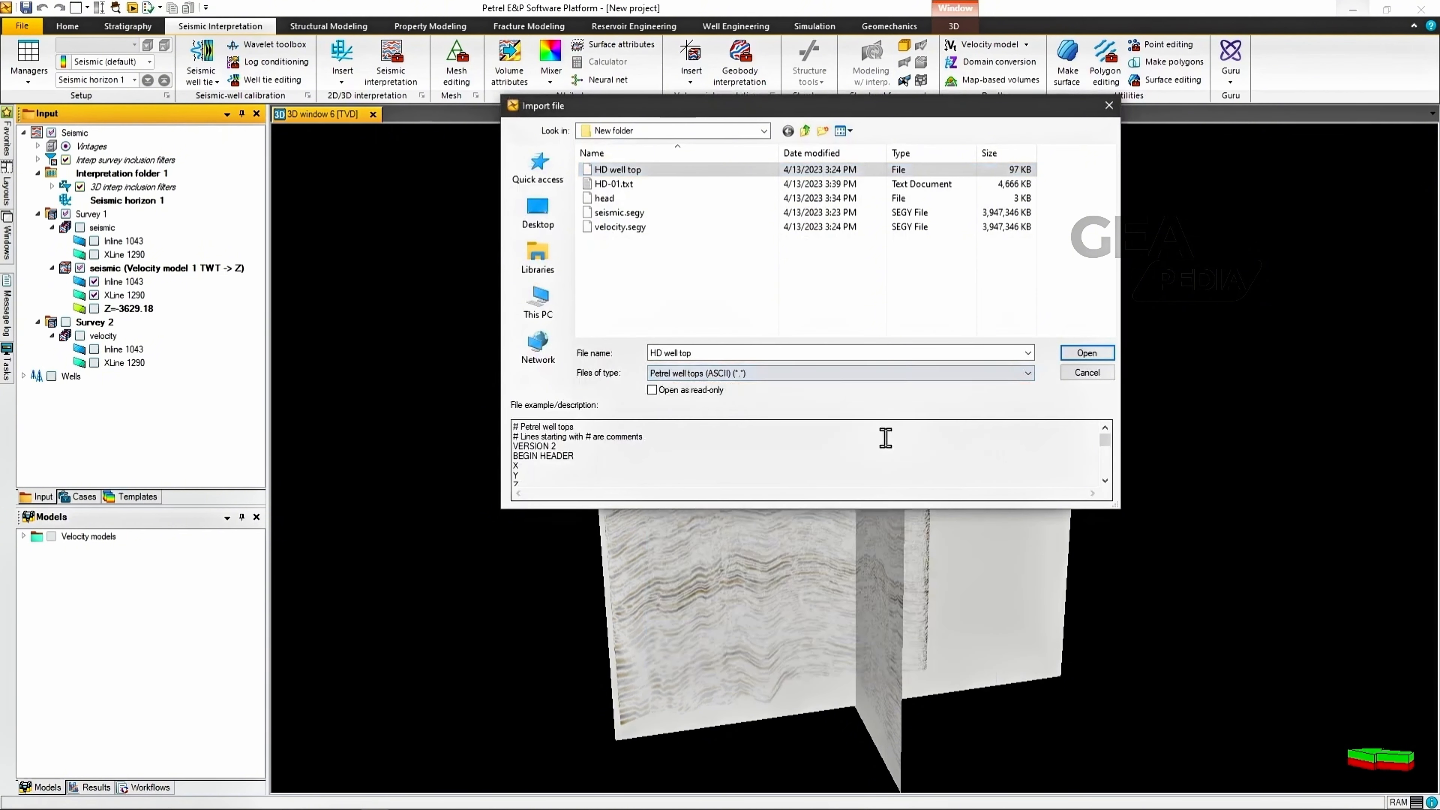
click(1086, 355)
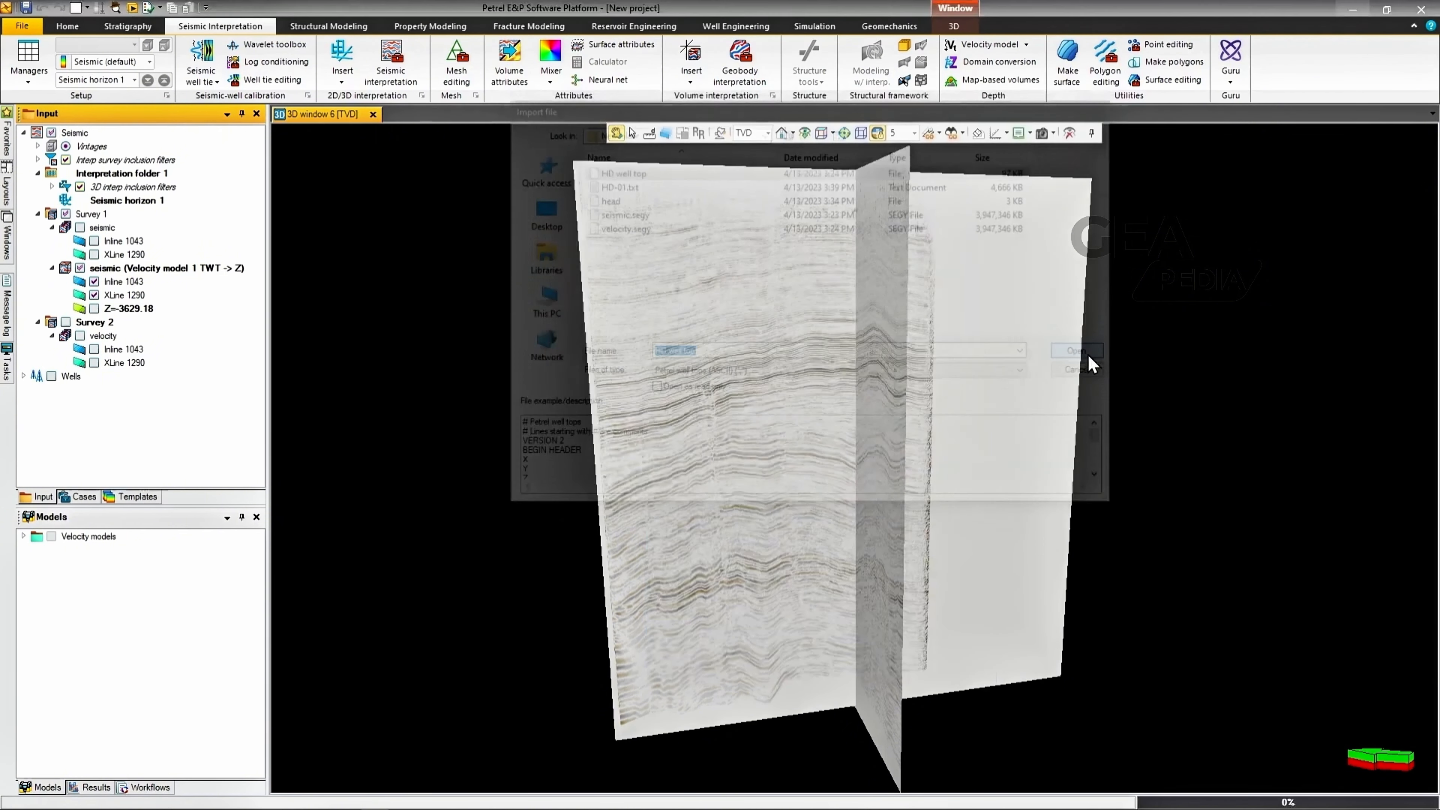
Step: Display well HD-01 with its DEPT log in the 3D window alongside the depth-converted seismic sections
click(23, 377)
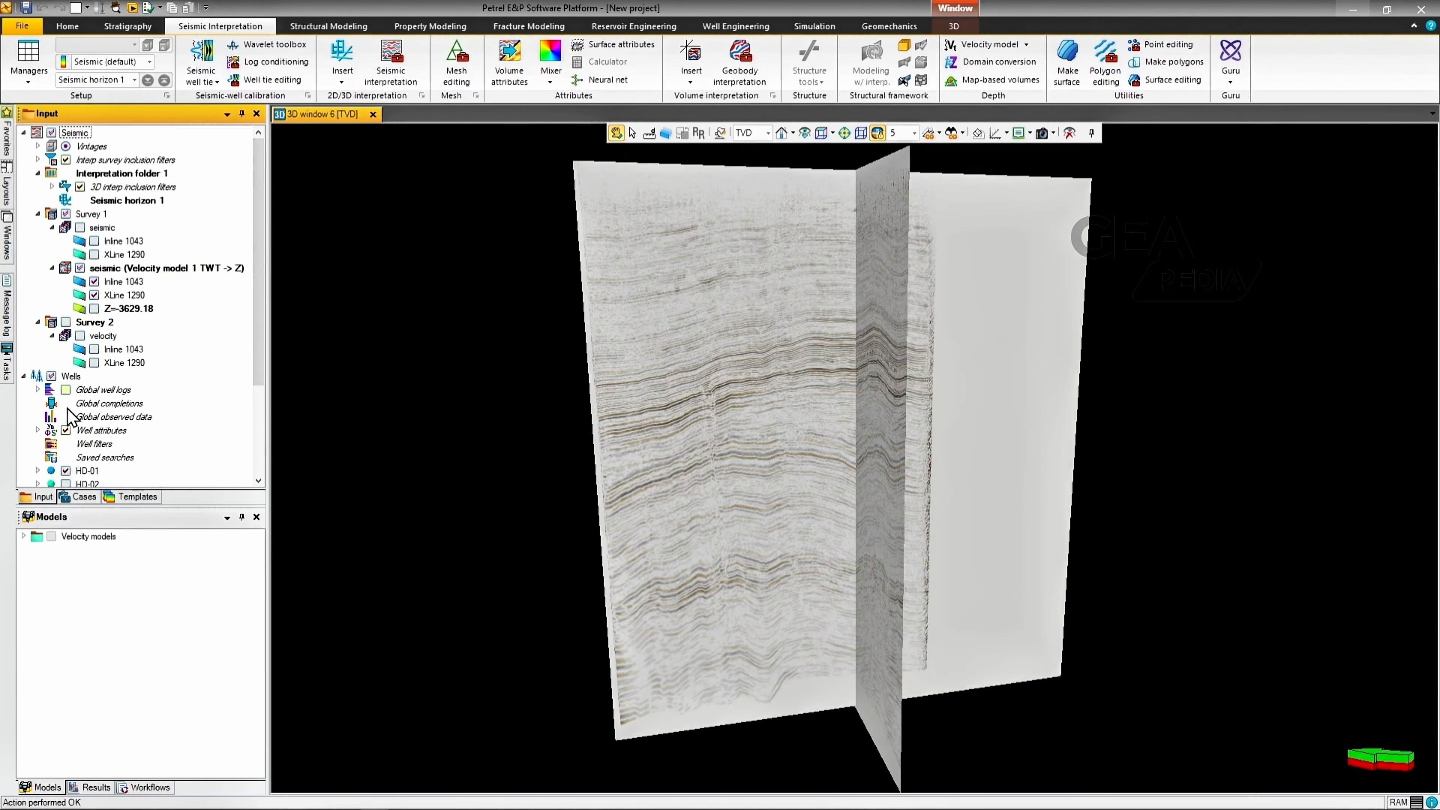
click(38, 390)
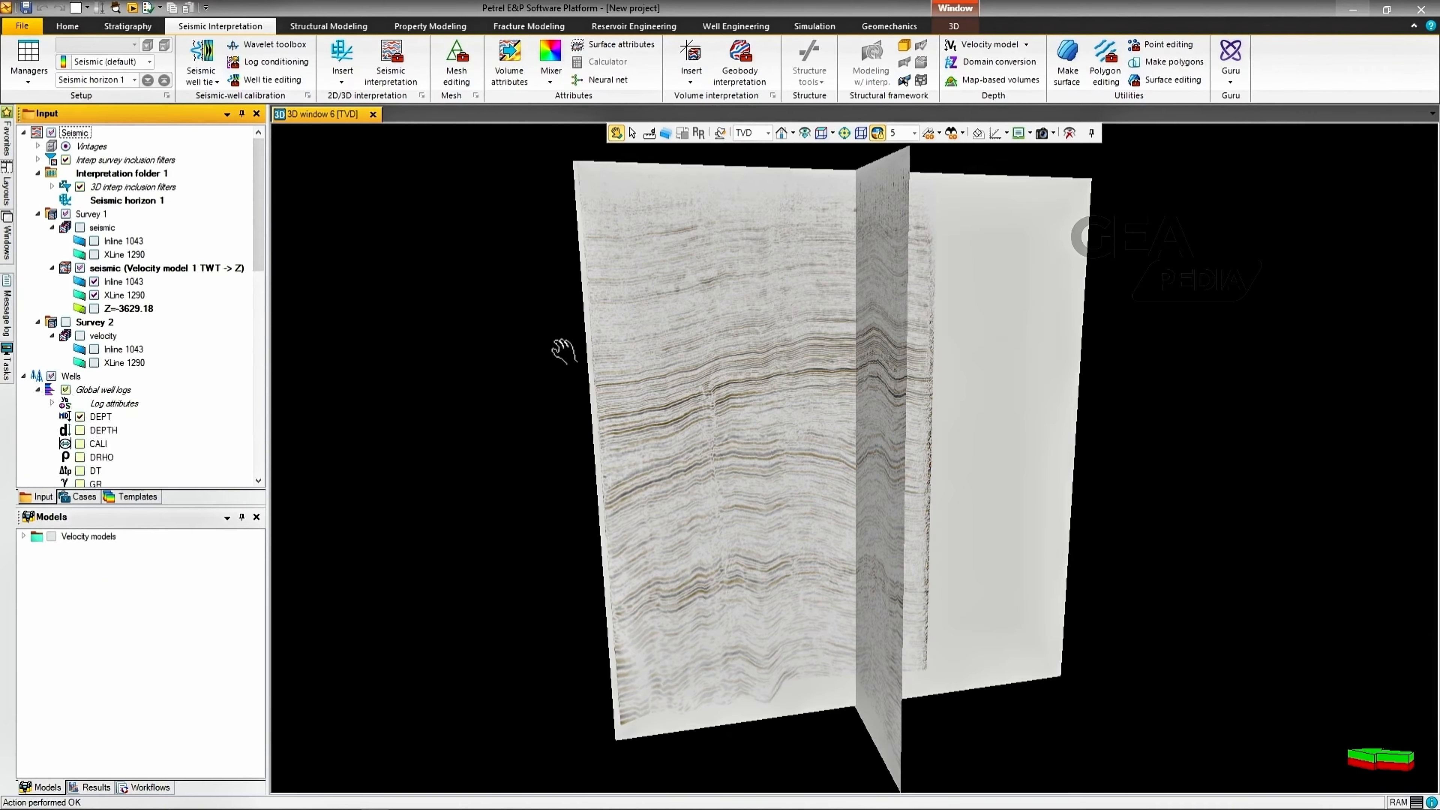
mouse_move(791, 423)
mouse_down()
mouse_move(999, 451)
mouse_move(970, 412)
mouse_move(663, 392)
mouse_move(678, 433)
mouse_up()
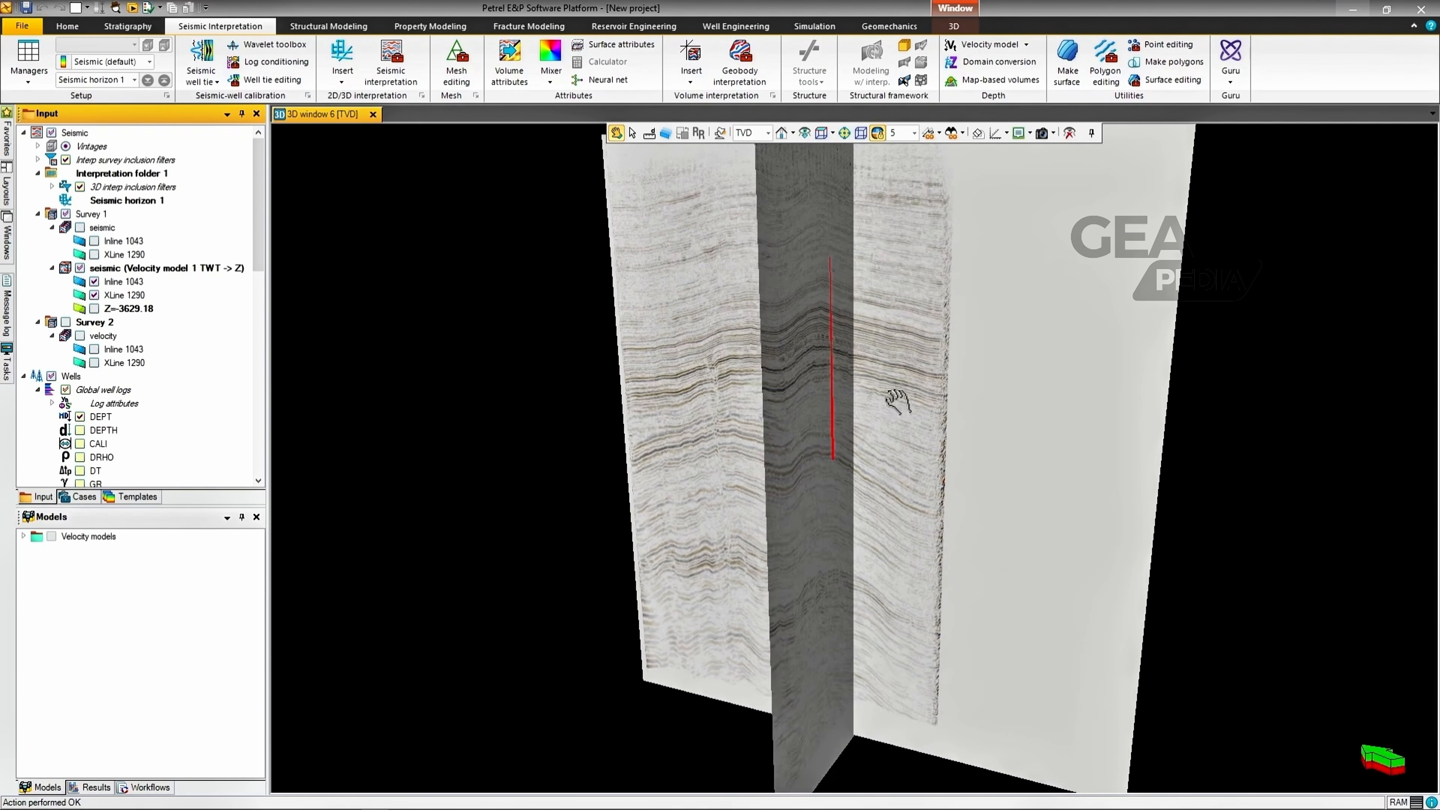
Step: Display the HD well top set and examine how the tops along the wells line up with the seismic reflectors
scroll(899, 401, down, 2)
scroll(899, 402, up, 3)
scroll(910, 388, up, 1)
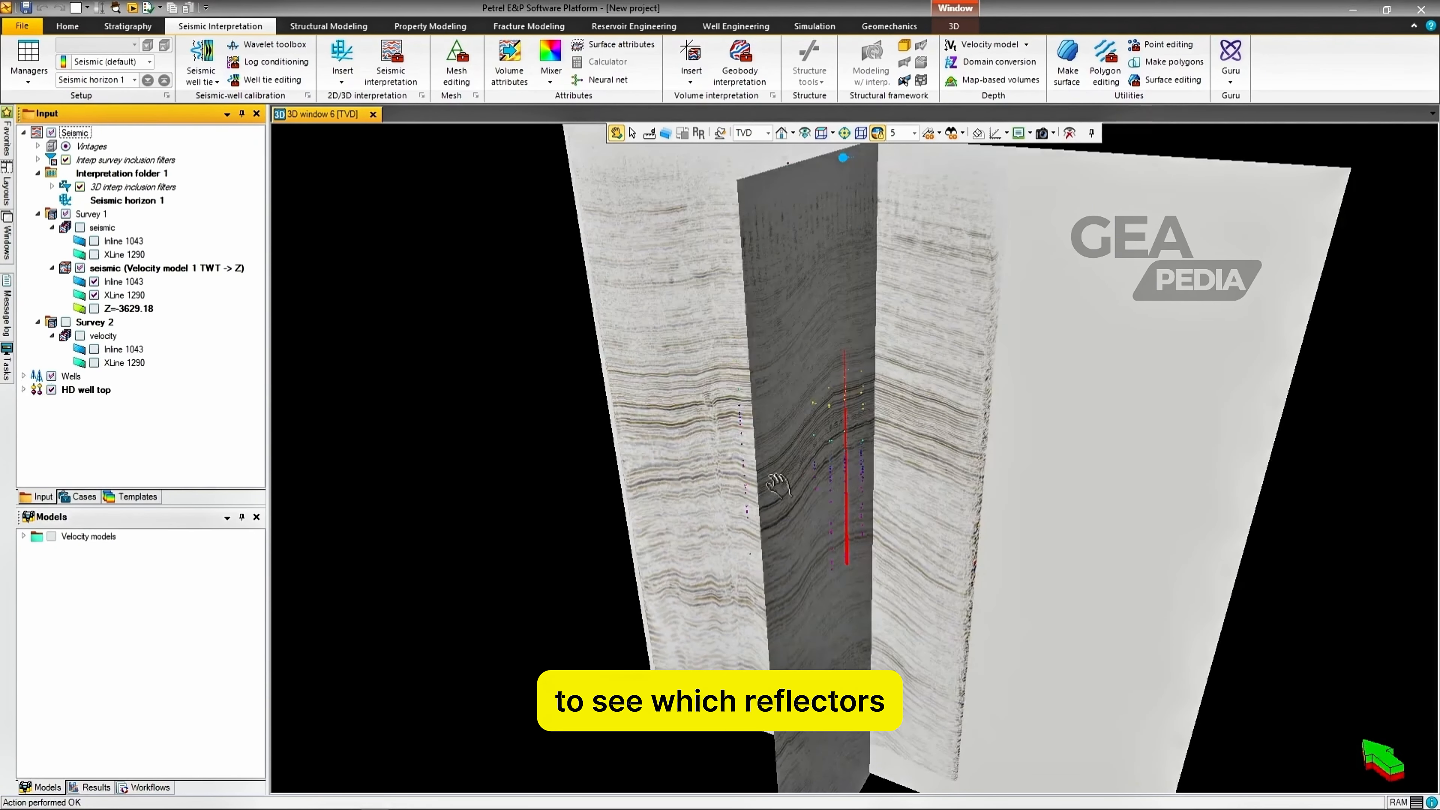
drag(845, 471, 769, 328)
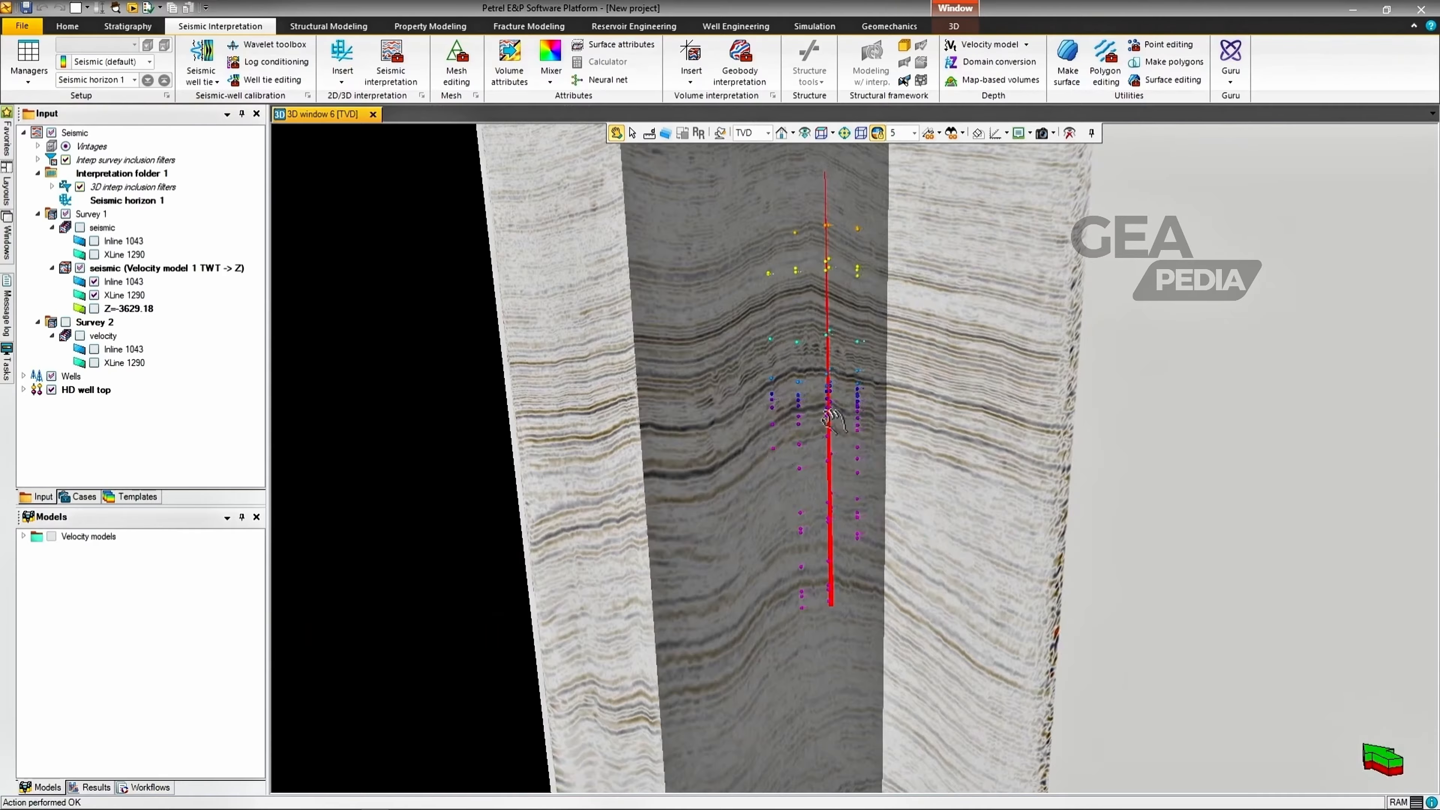
drag(862, 426, 1025, 410)
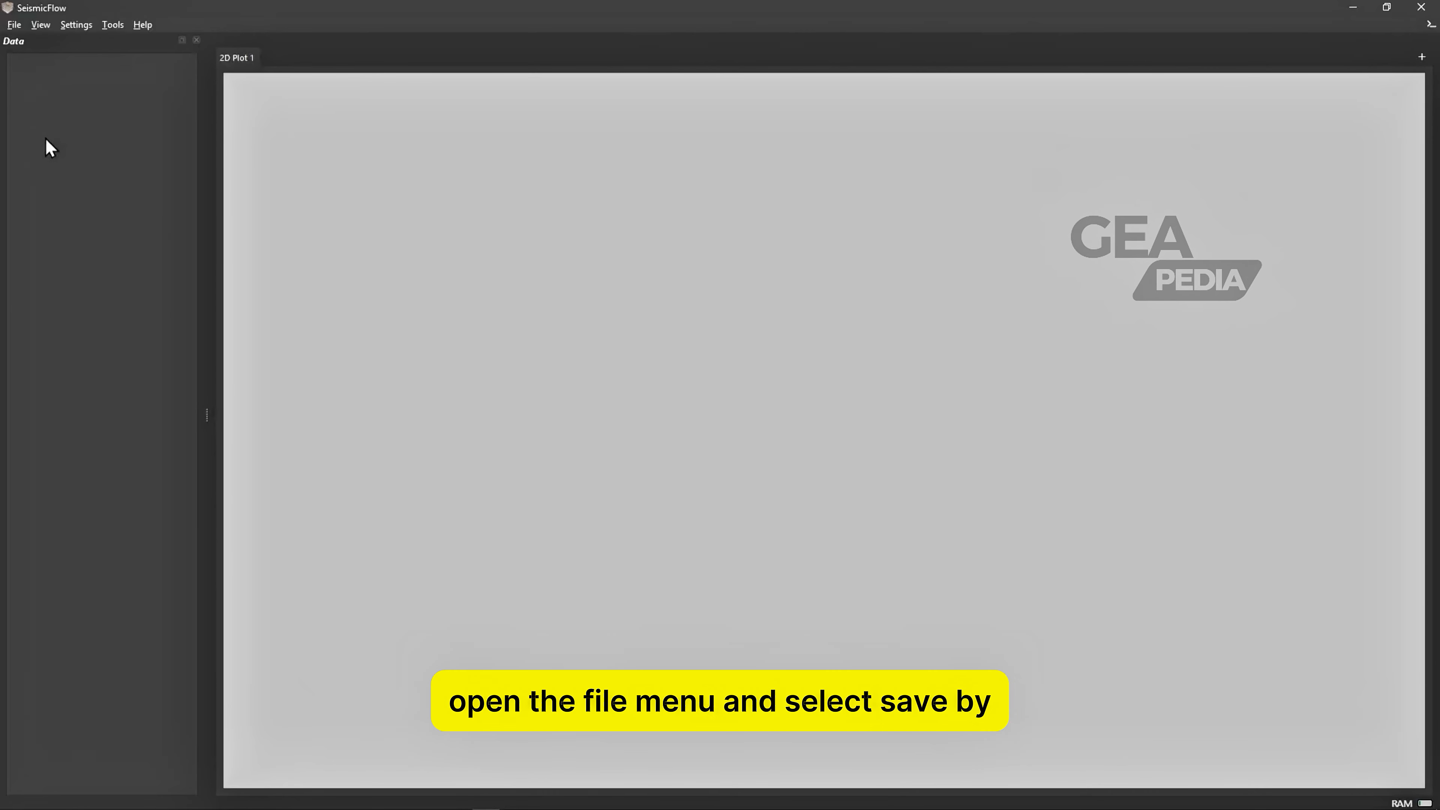
Step: Switch to SeismicFlow and open the file seismic.segy as SEGY data
click(15, 26)
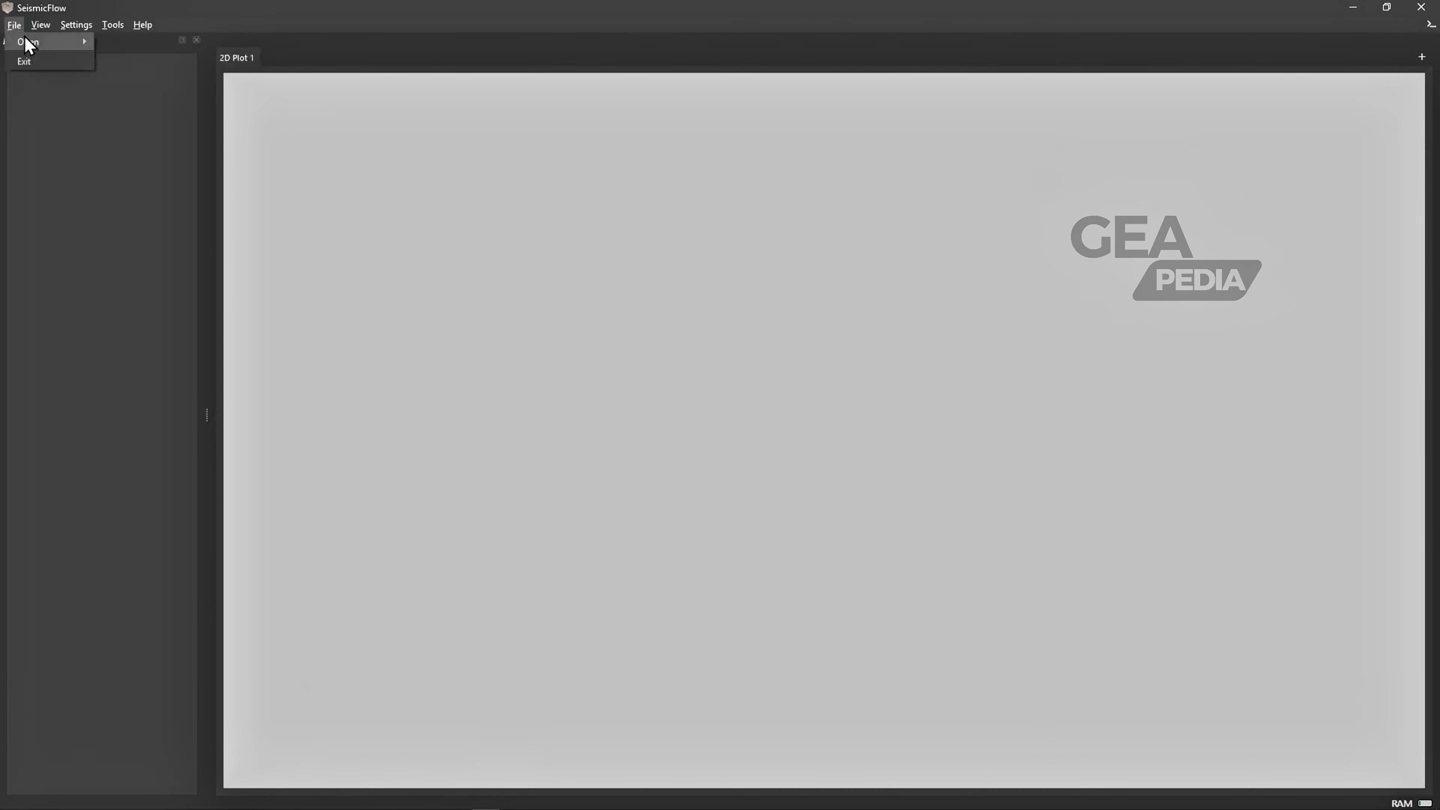
mouse_move(25, 42)
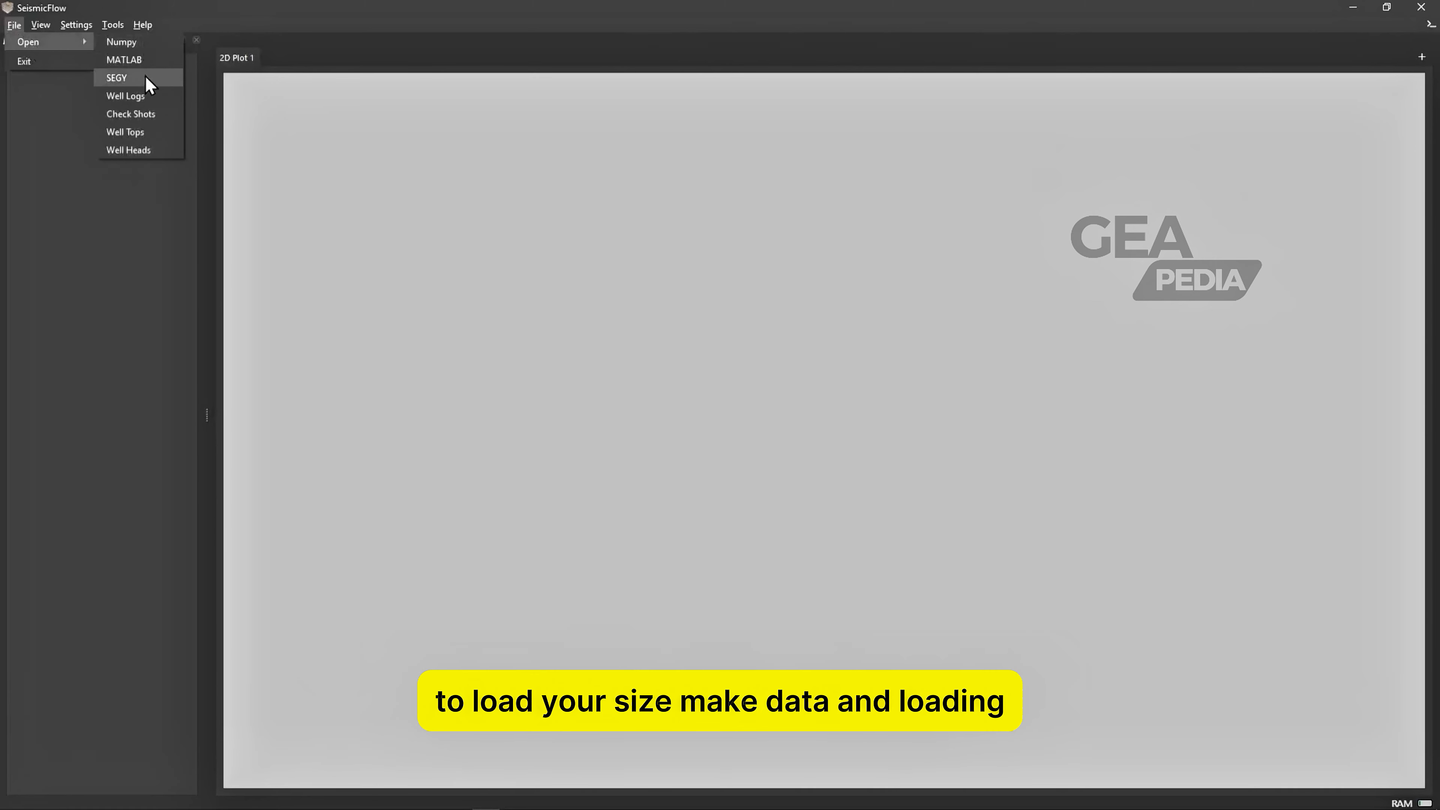
click(137, 78)
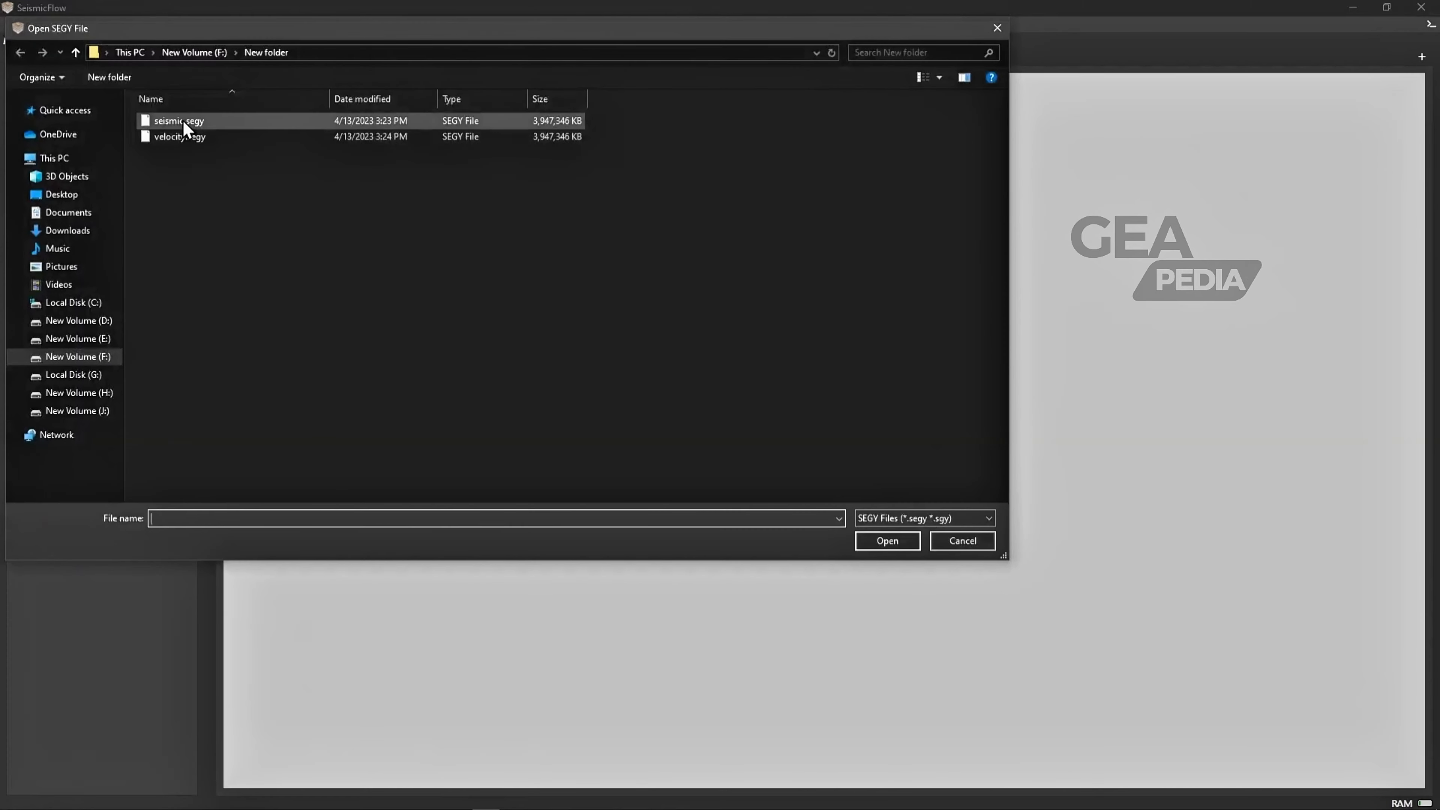
click(227, 120)
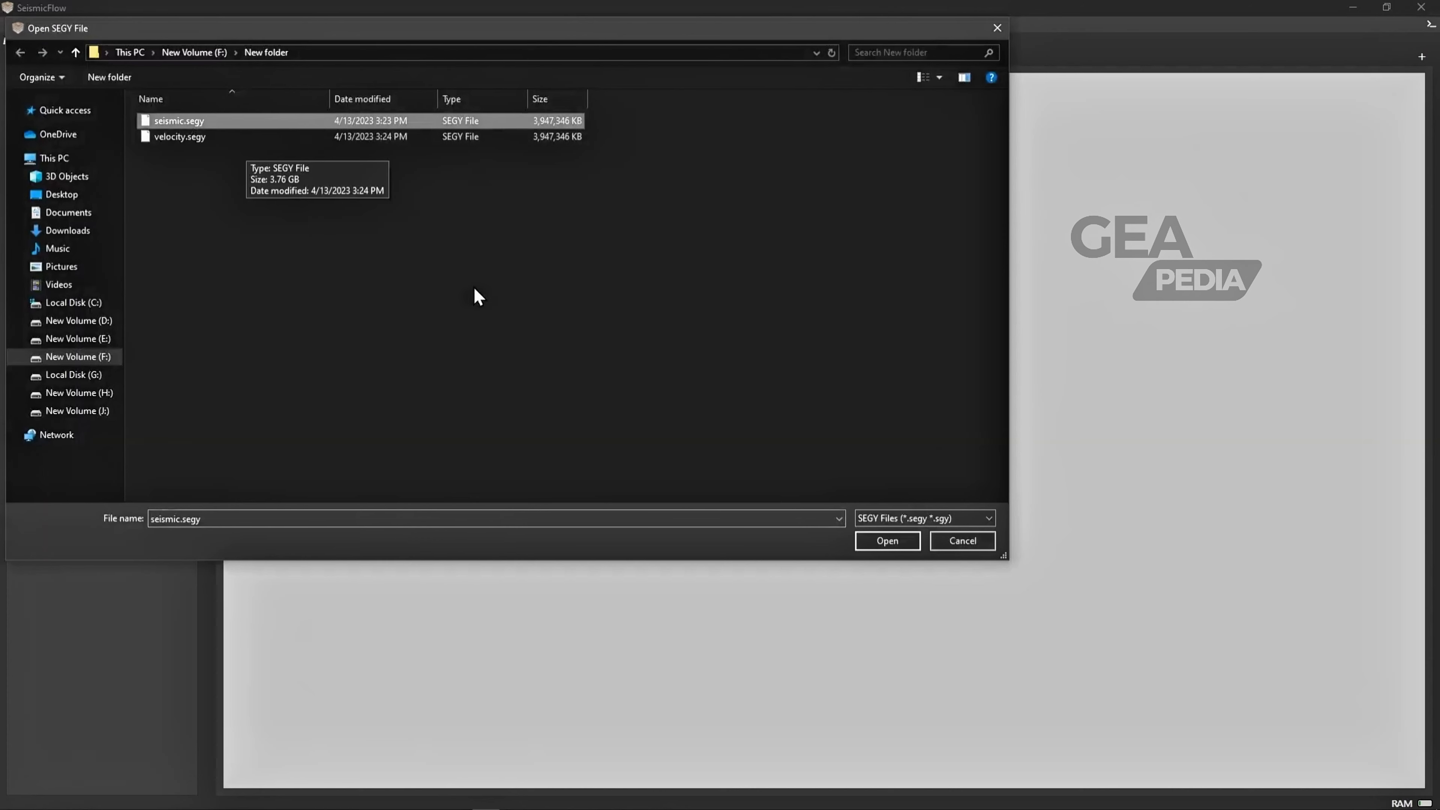
click(888, 541)
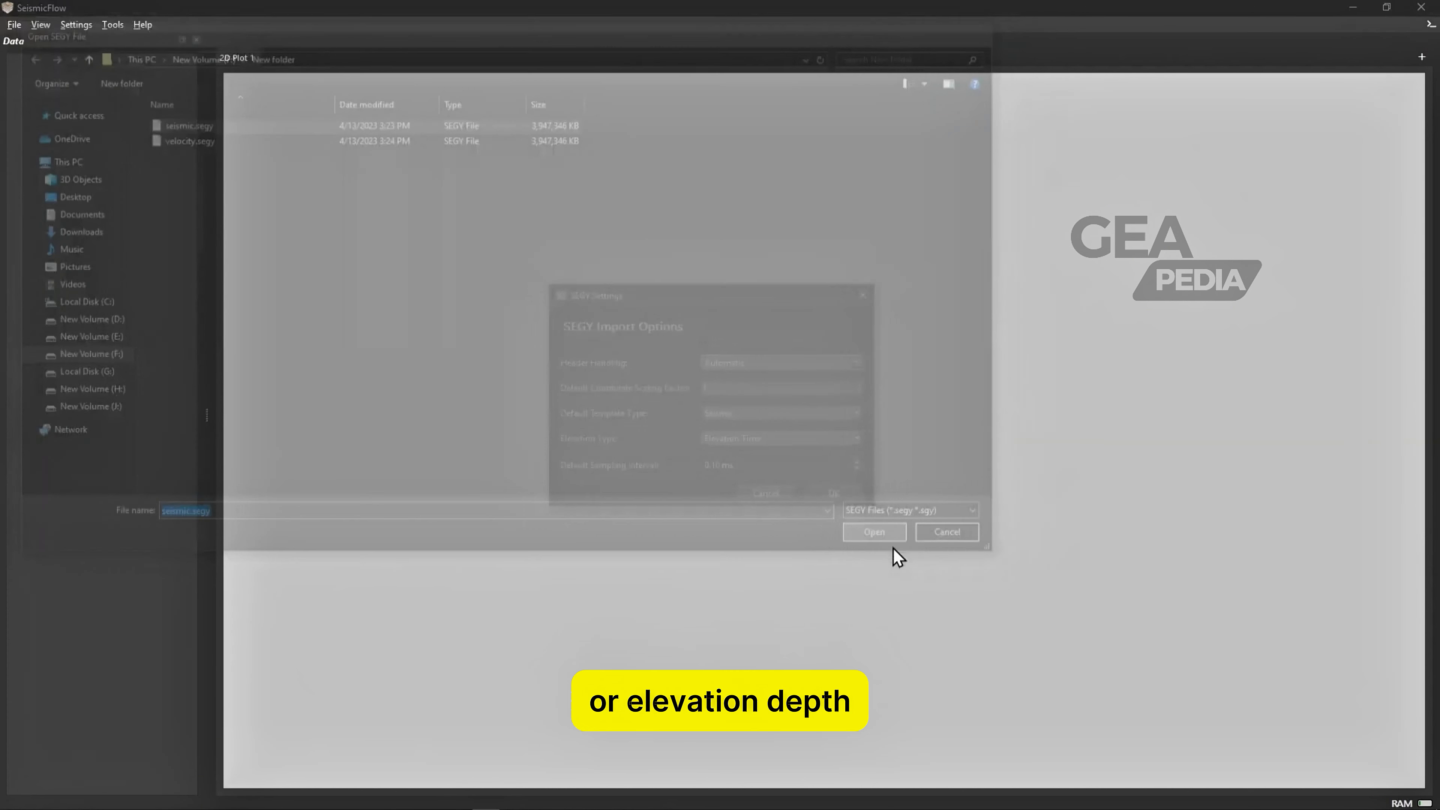